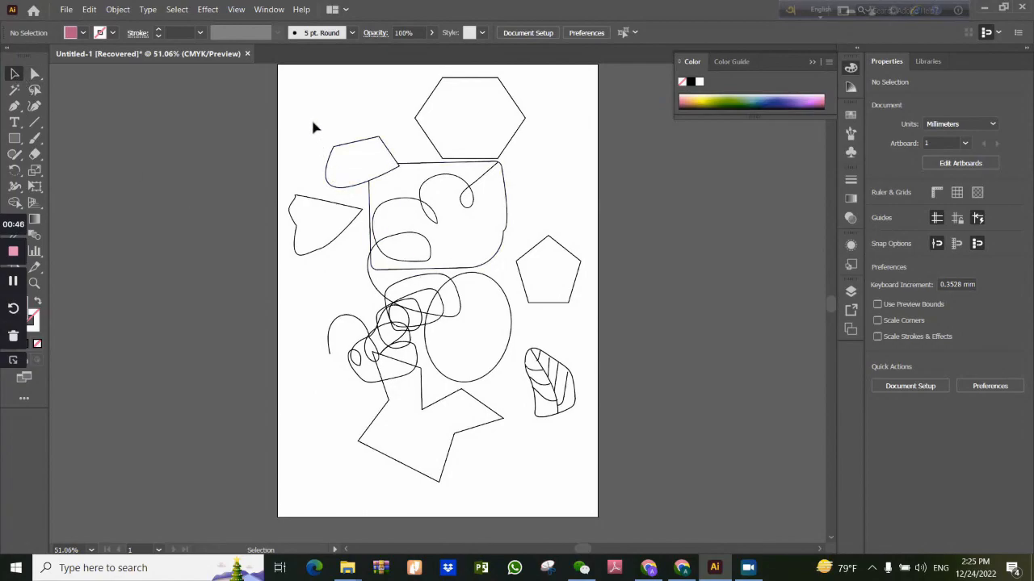
- Delete all the existing artwork on the artboard
left_click_drag(291, 76, 584, 489)
key("Delete")
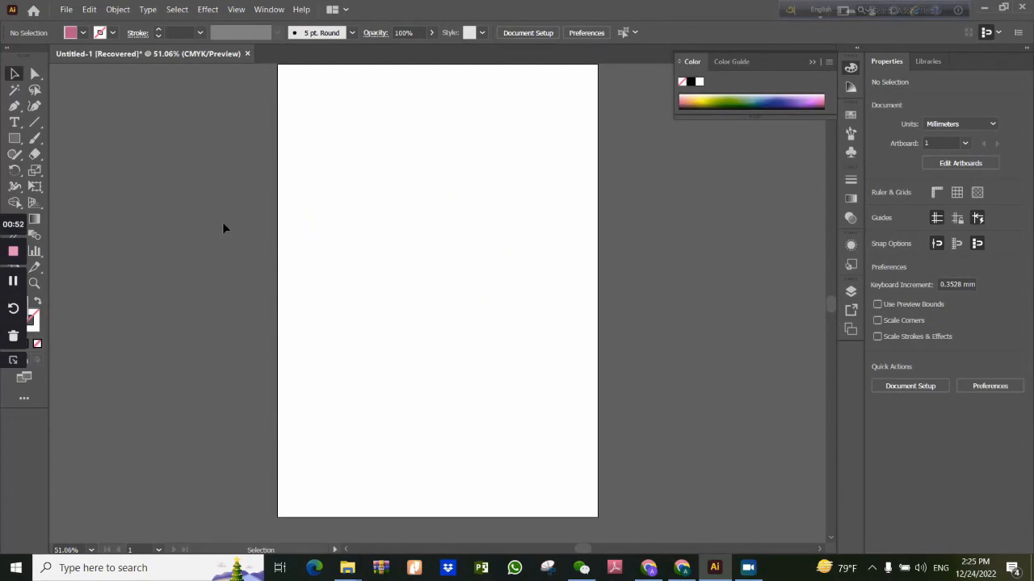
- Add the text "3D" in the upper part of the empty artboard with the Type tool
left_click(22, 128)
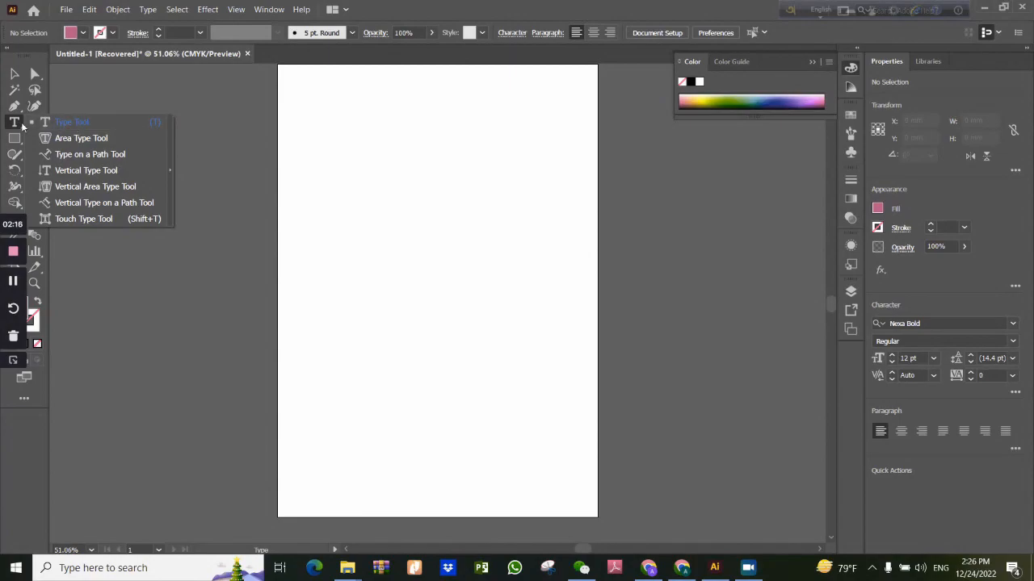
left_click(71, 122)
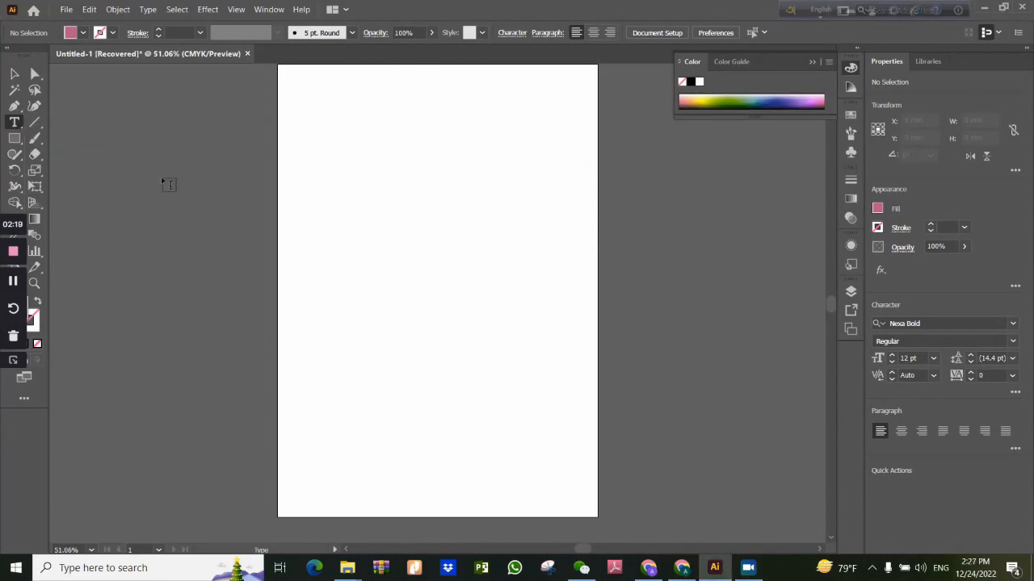
left_click(333, 159)
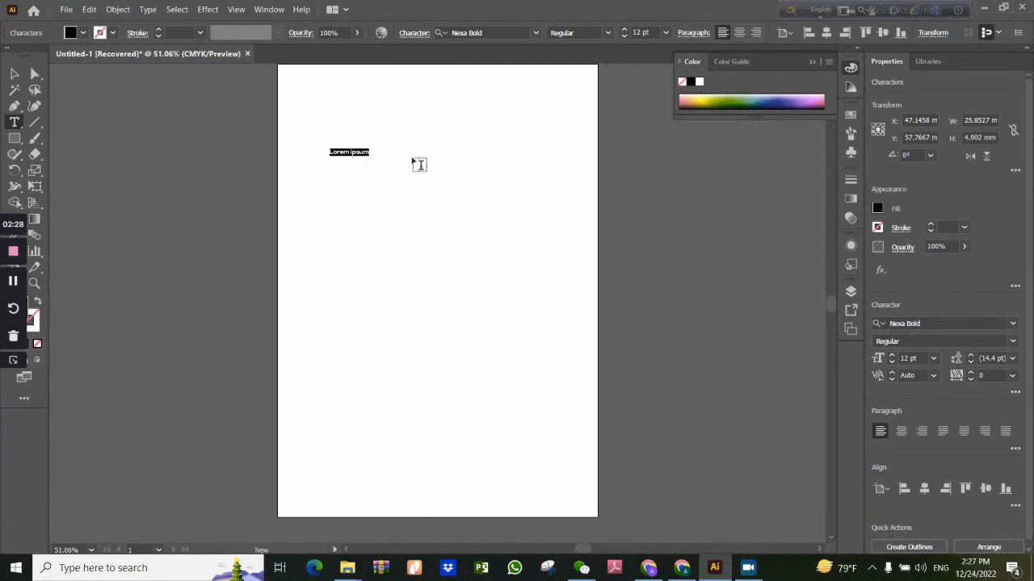
type("अ")
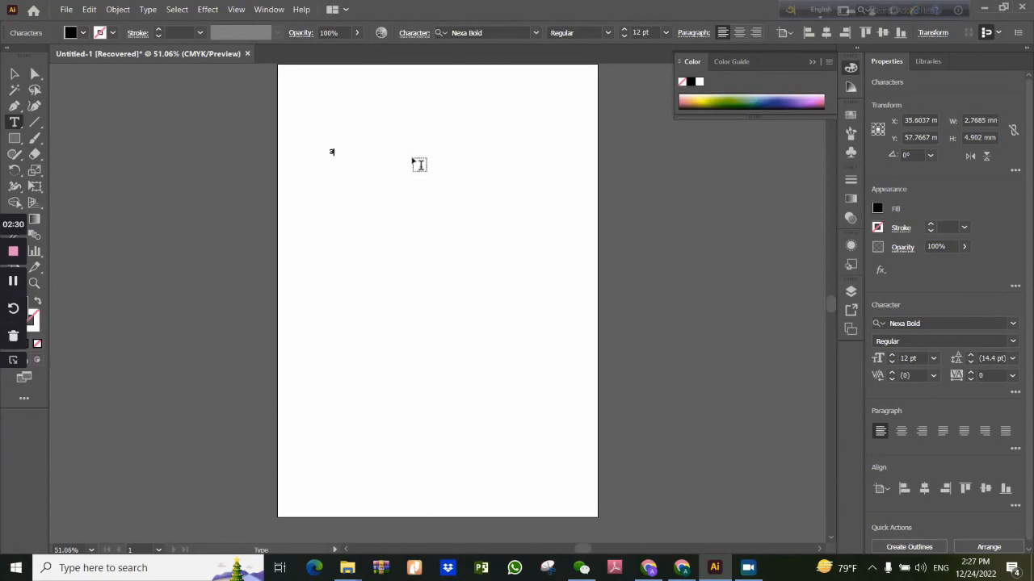
type("ब")
left_click(370, 196)
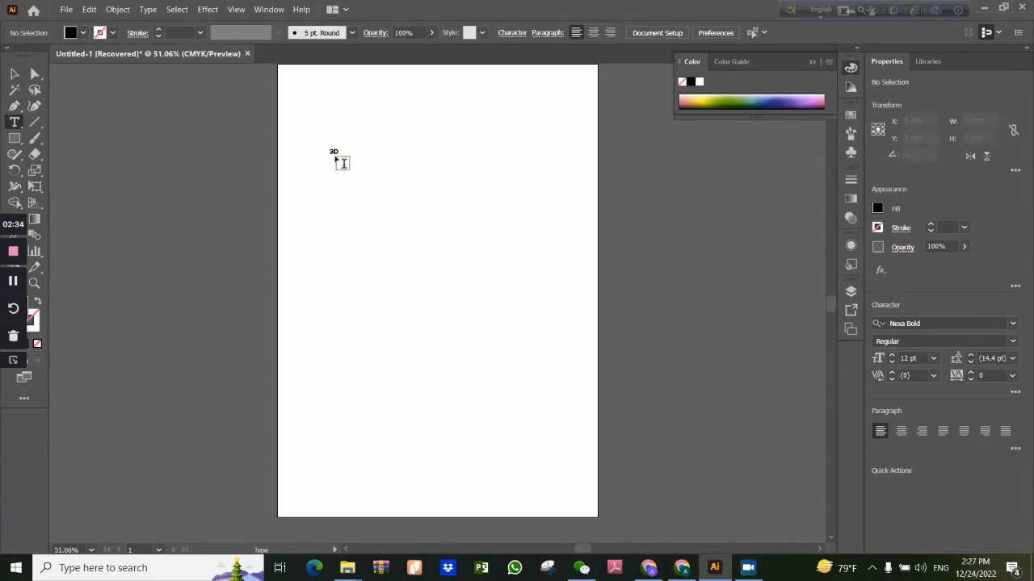
- Enlarge the 3D text to about 117 by 79 mm and move it to about X 96 mm, Y 112 mm
key("v")
left_click(340, 155)
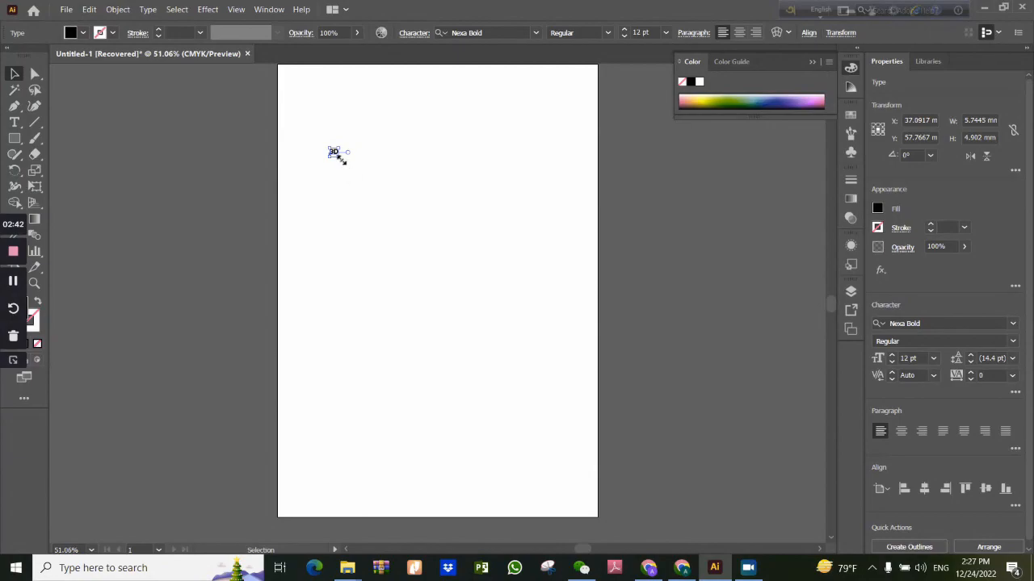
left_click_drag(338, 157, 509, 289)
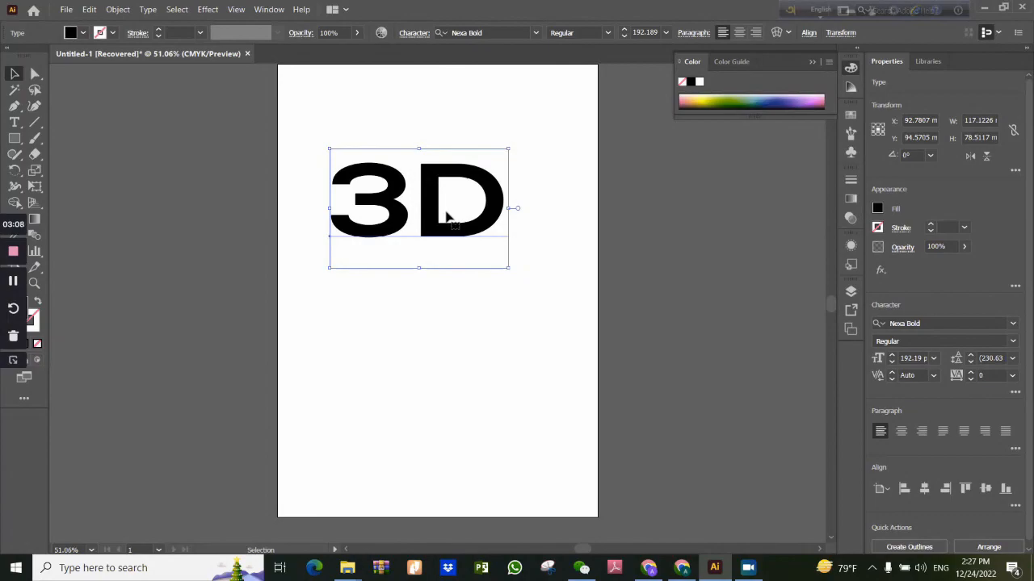
left_click_drag(454, 232, 460, 258)
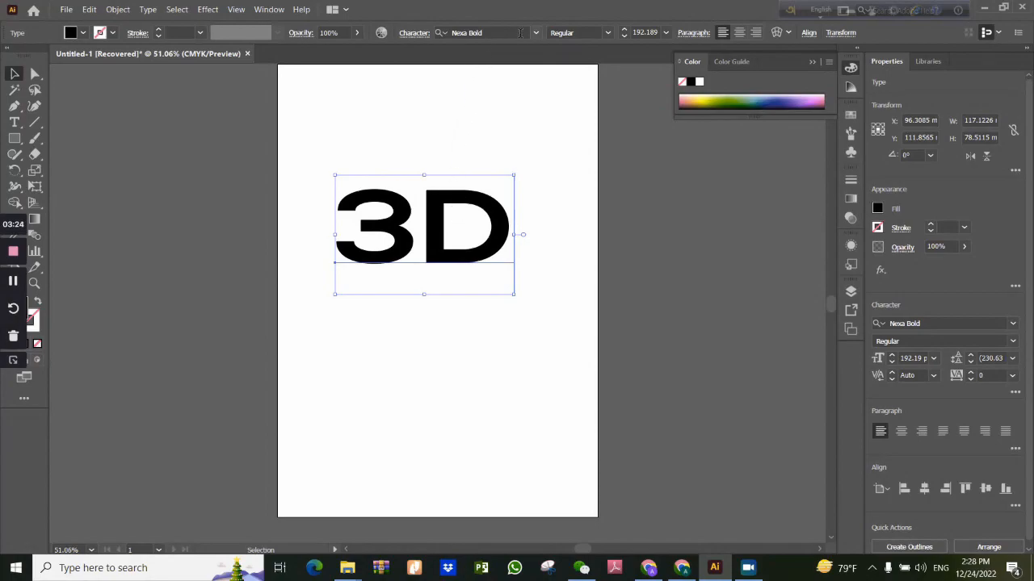
- Preview various fonts on the 3D text and keep Nexa Bold
left_click(535, 35)
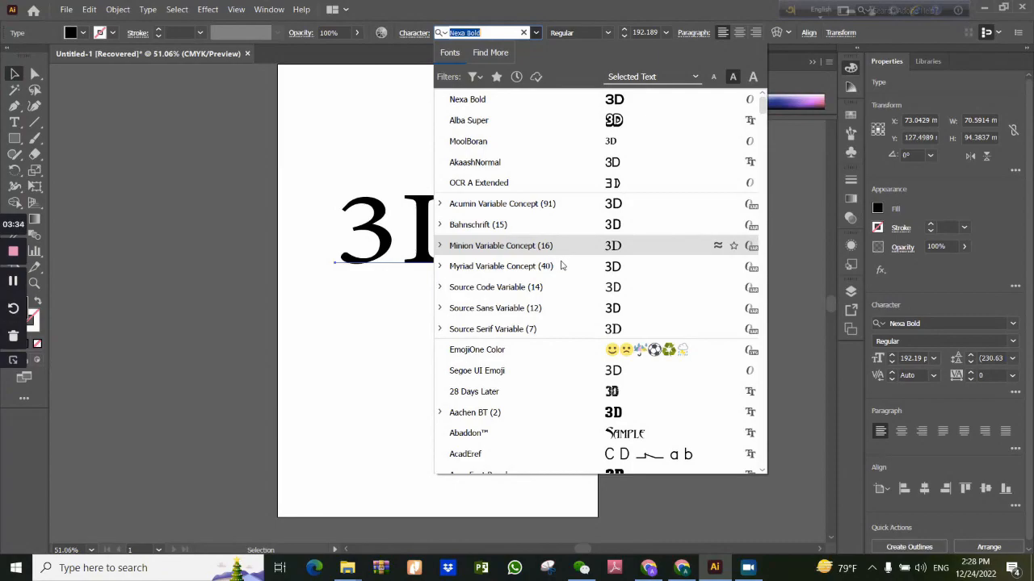
scroll(559, 355, "down", 1)
scroll(559, 355, "down", 1)
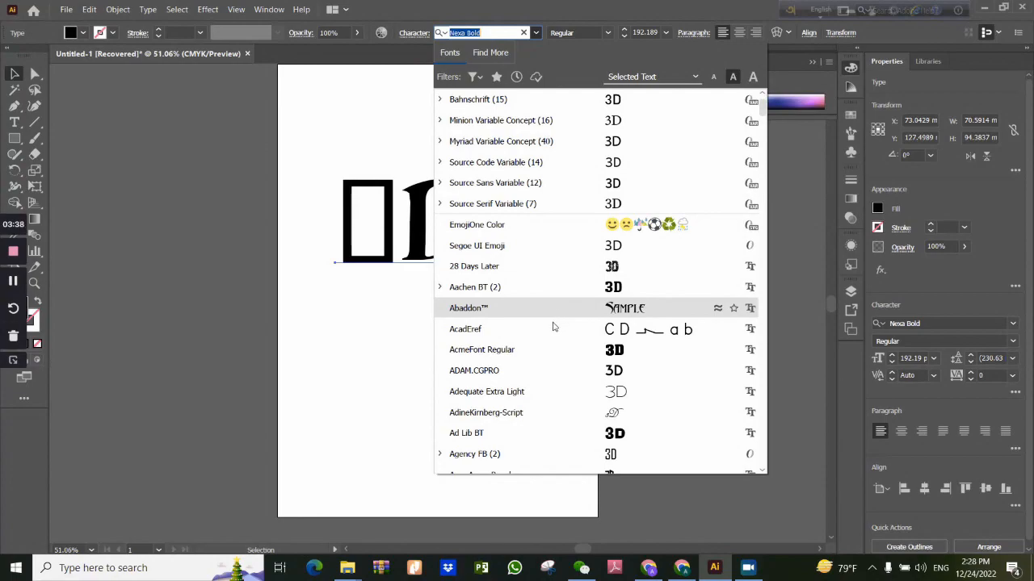
scroll(556, 373, "down", 1)
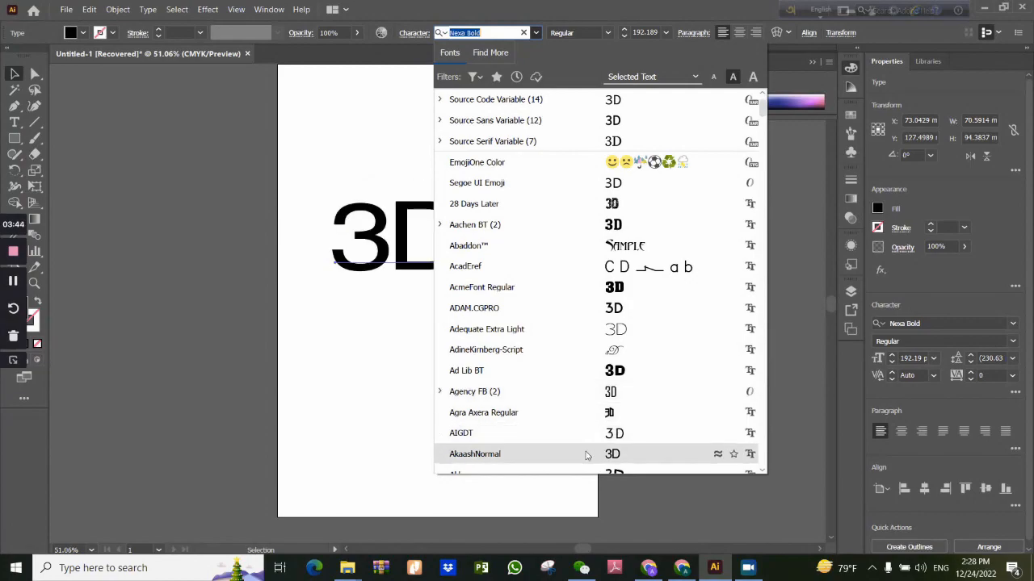
scroll(587, 457, "down", 2)
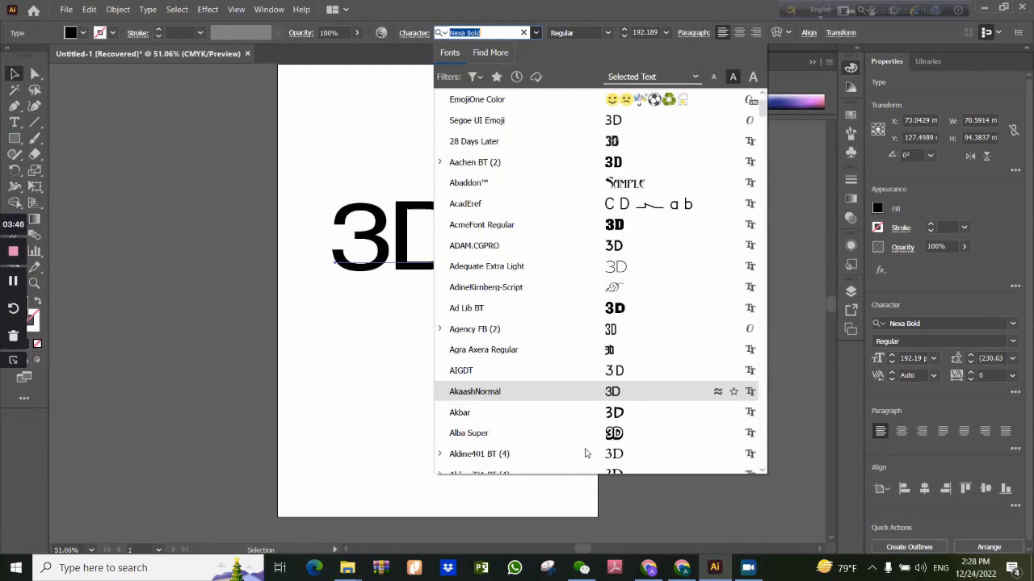
scroll(569, 424, "down", 1)
scroll(565, 420, "up", 5)
scroll(565, 389, "up", 1)
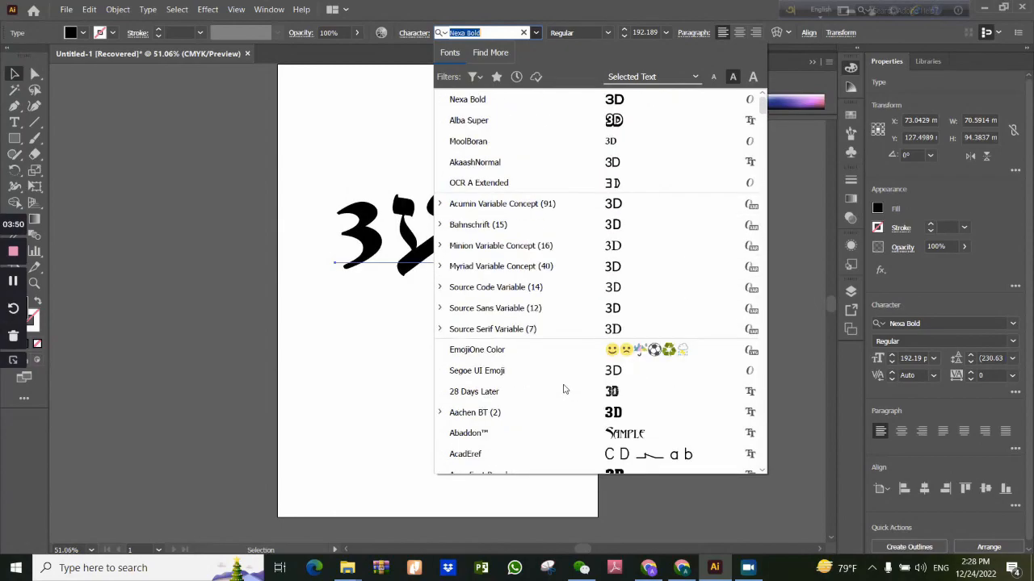
left_click(622, 101)
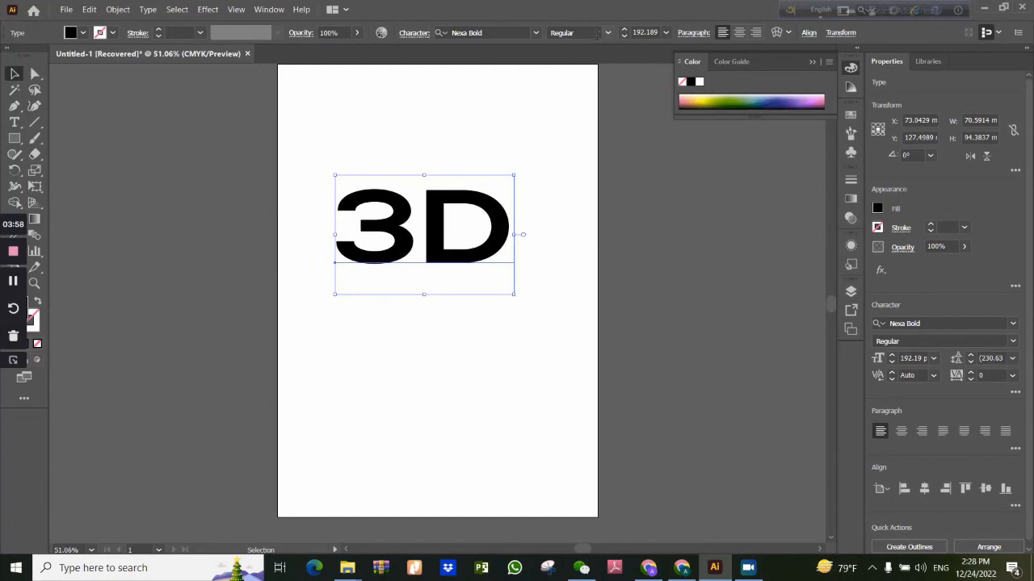
- Try the OCR A Extended font on the 3D text
left_click(450, 239)
left_click(535, 32)
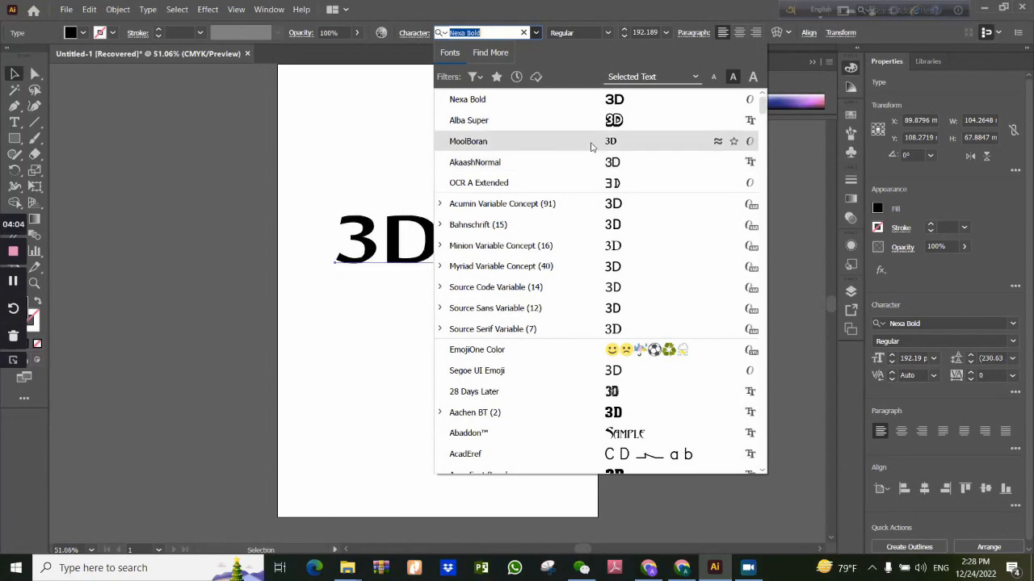
left_click(589, 184)
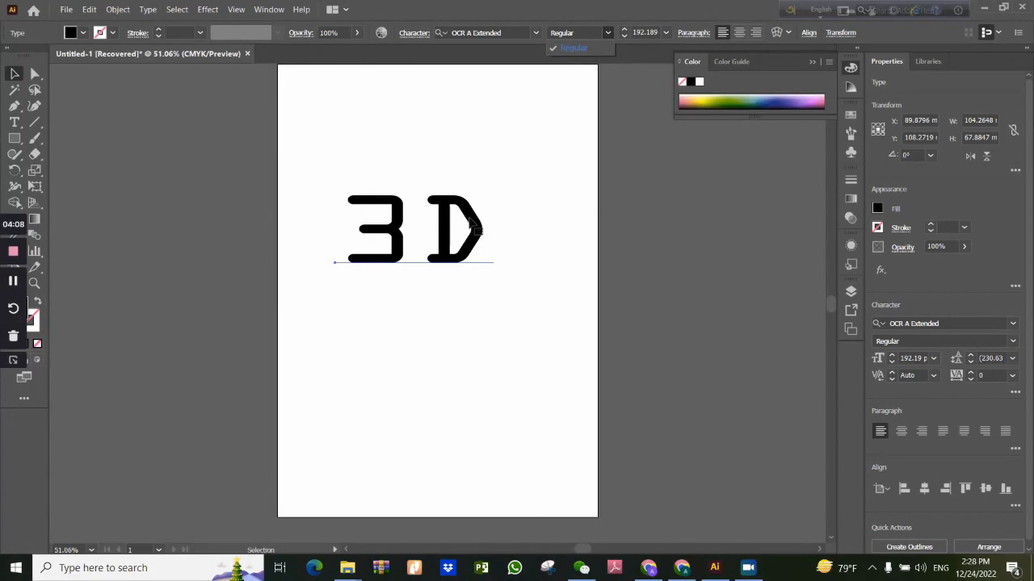
- Set the 3D text's font to Agency FB with the Bold style
left_click(534, 36)
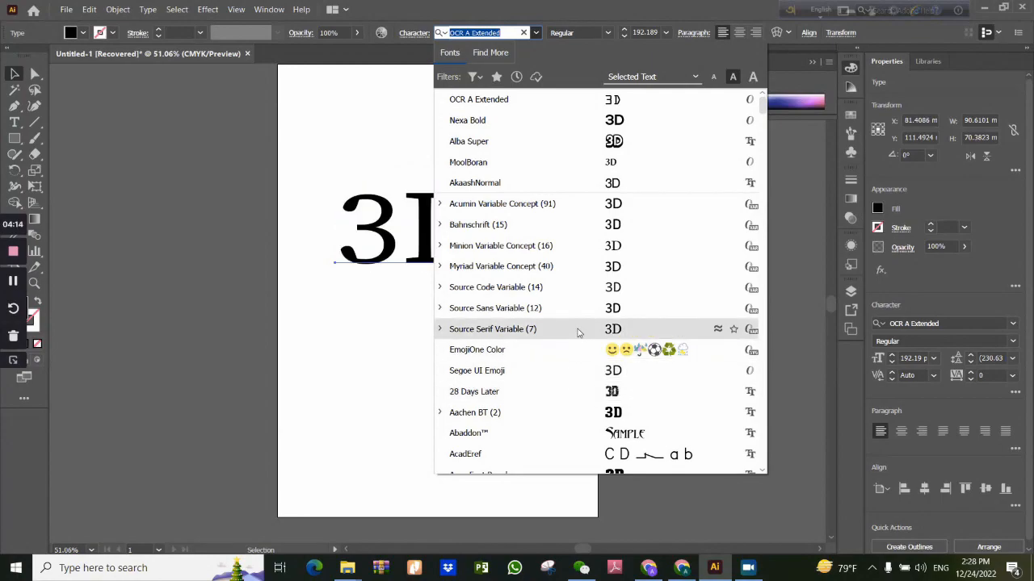
scroll(574, 335, "down", 4)
left_click(547, 331)
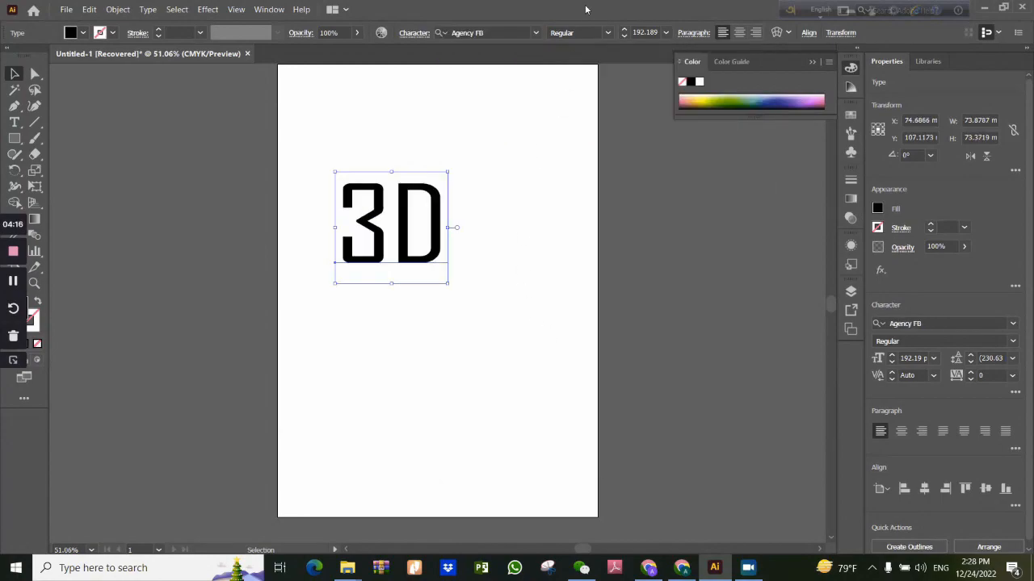
left_click(607, 32)
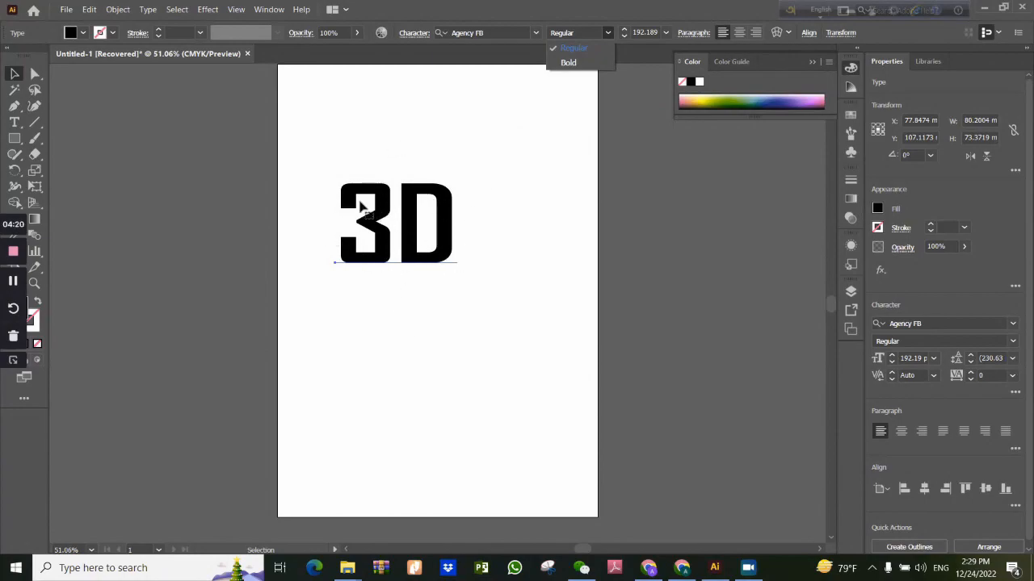
left_click(568, 63)
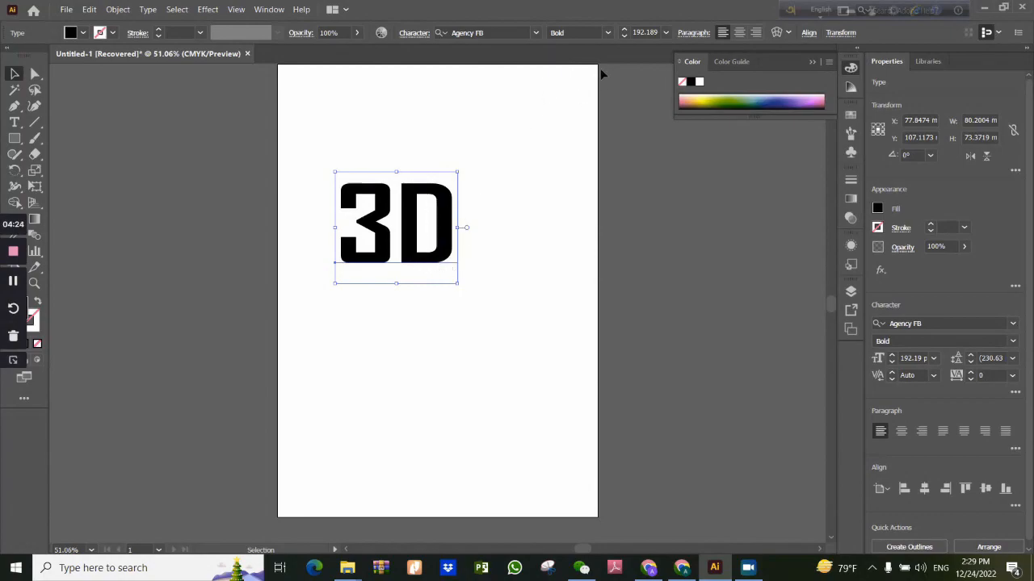
- Move the 3D text to about X 104 mm, Y 109 mm, horizontally near the middle of the artboard
left_click(607, 34)
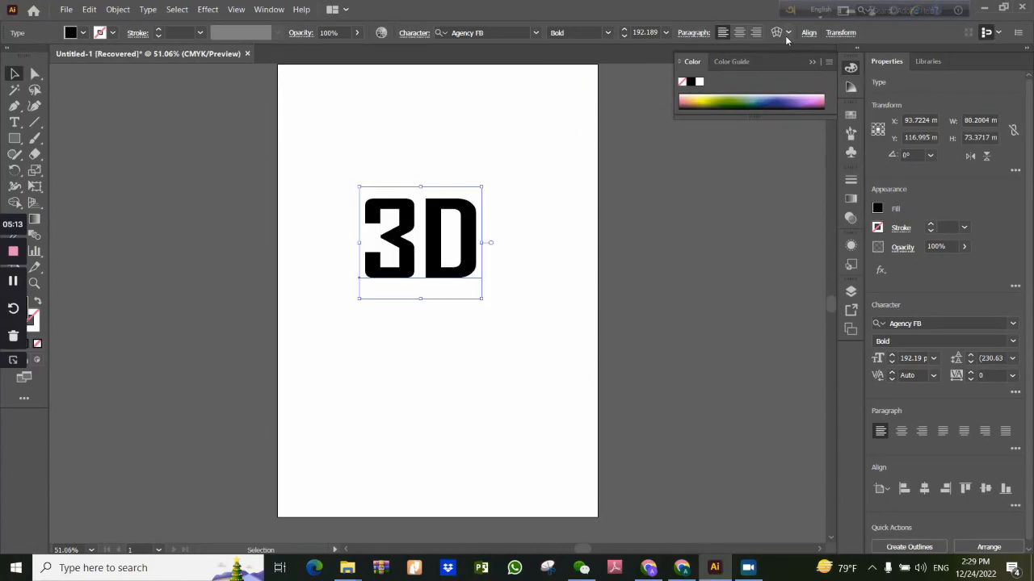
left_click(785, 36)
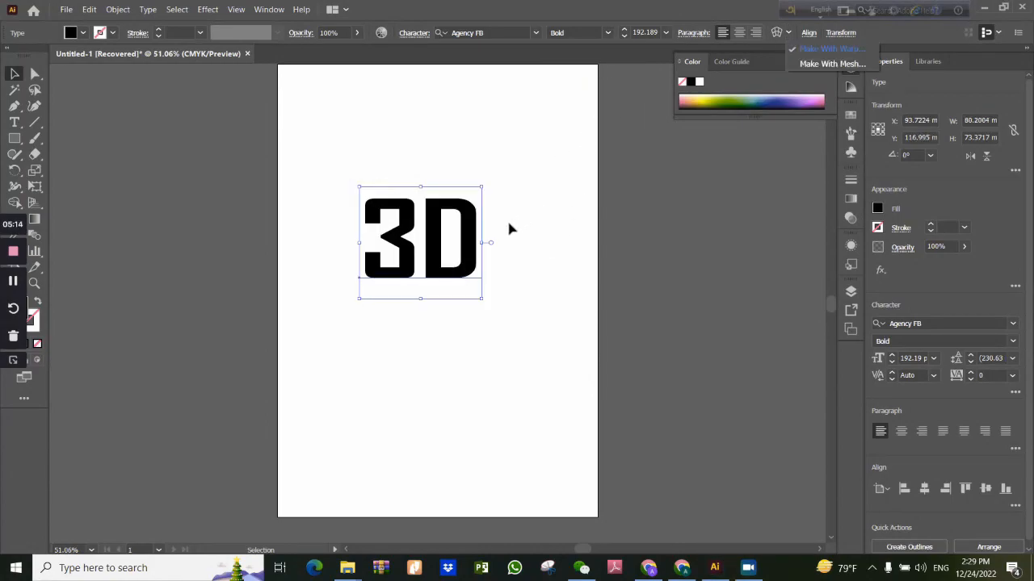
left_click_drag(457, 234, 474, 222)
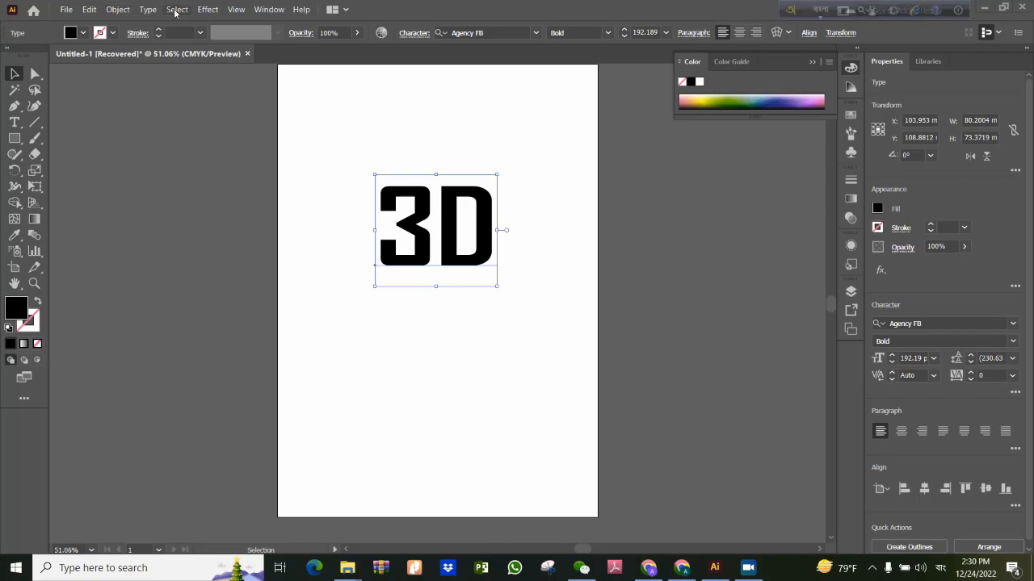
left_click(207, 9)
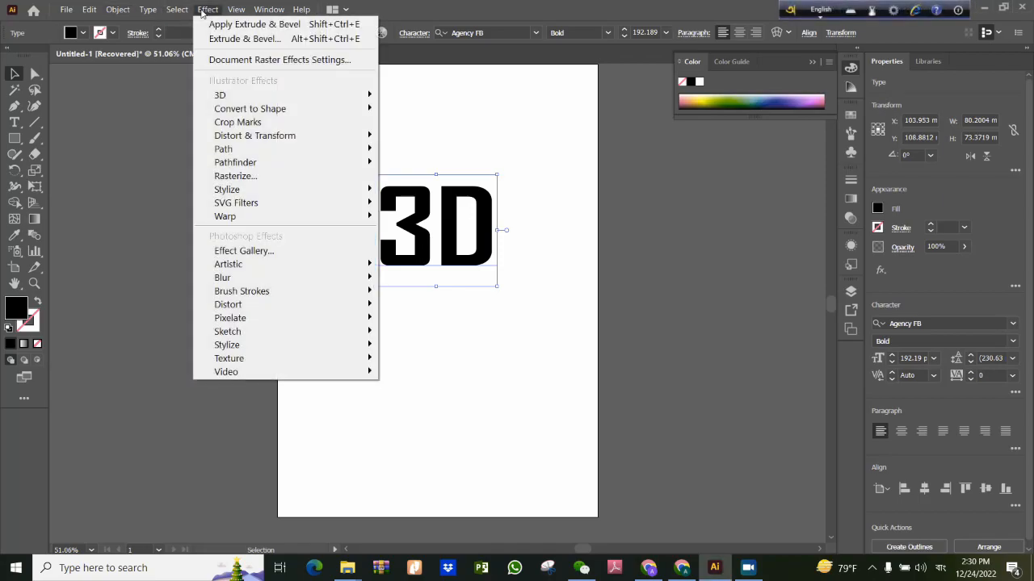
left_click(447, 343)
left_click(459, 318)
- Select the 3D text and start the 3D Extrude & Bevel effect on it, keeping the text in view beside the options
left_click_drag(524, 297, 345, 150)
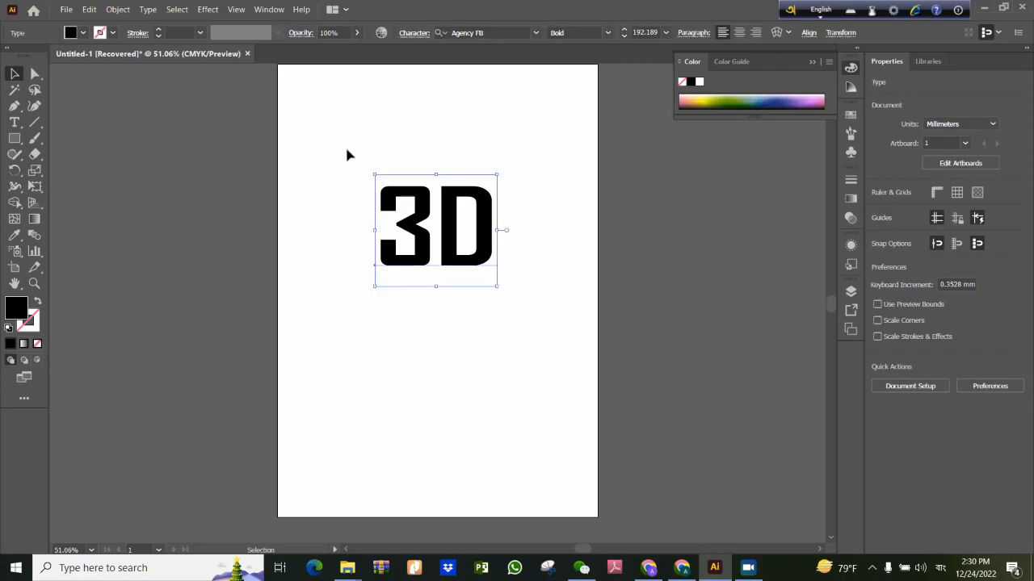
left_click(202, 10)
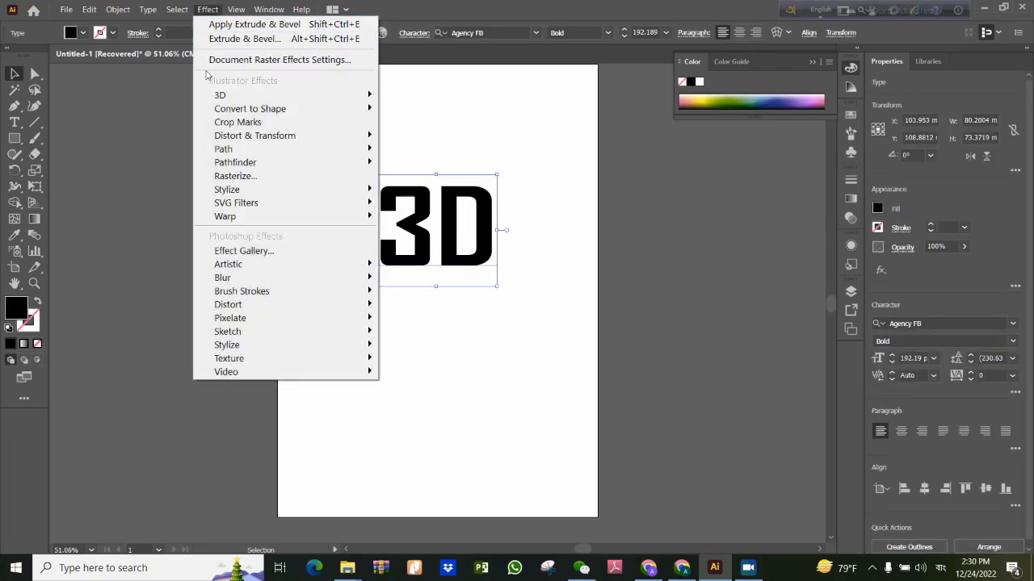
mouse_move(236, 97)
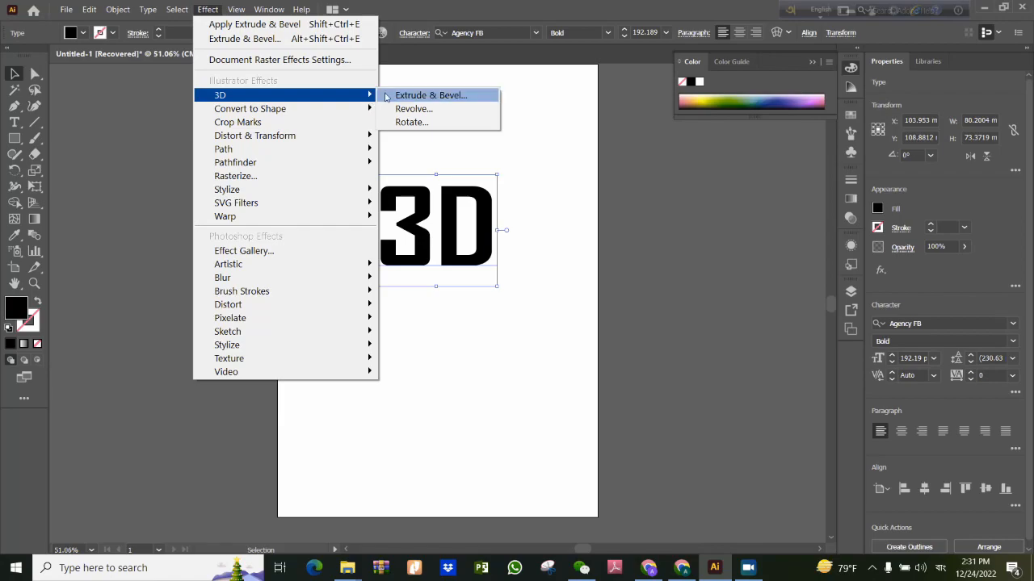
left_click(393, 95)
left_click_drag(364, 119, 243, 101)
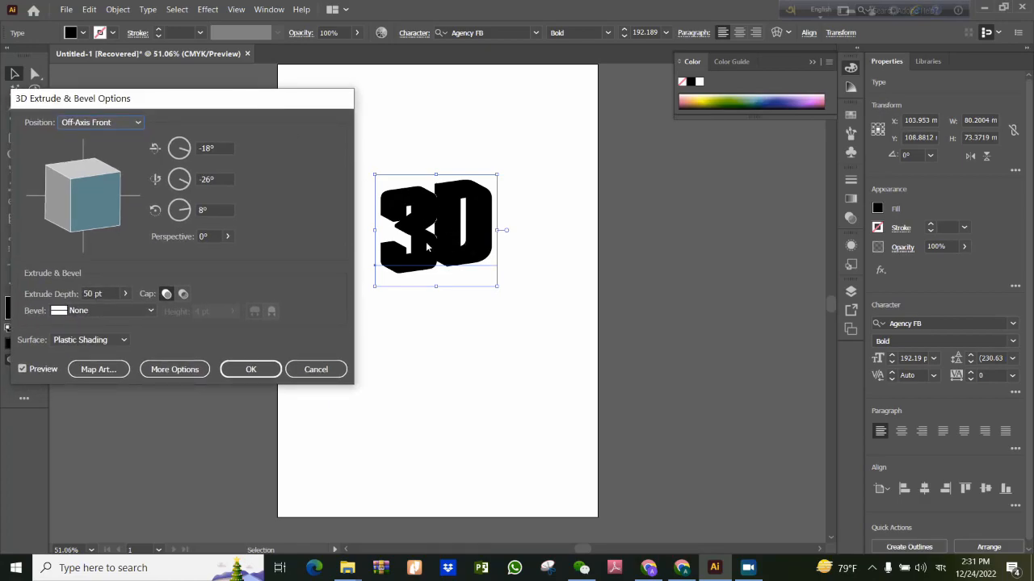
- Try a custom rotation and the Front, Back and Right positions for the extrusion, and return it to Off-Axis Front
mouse_move(94, 210)
left_mouse_down()
mouse_move(79, 200)
mouse_move(97, 208)
left_mouse_up()
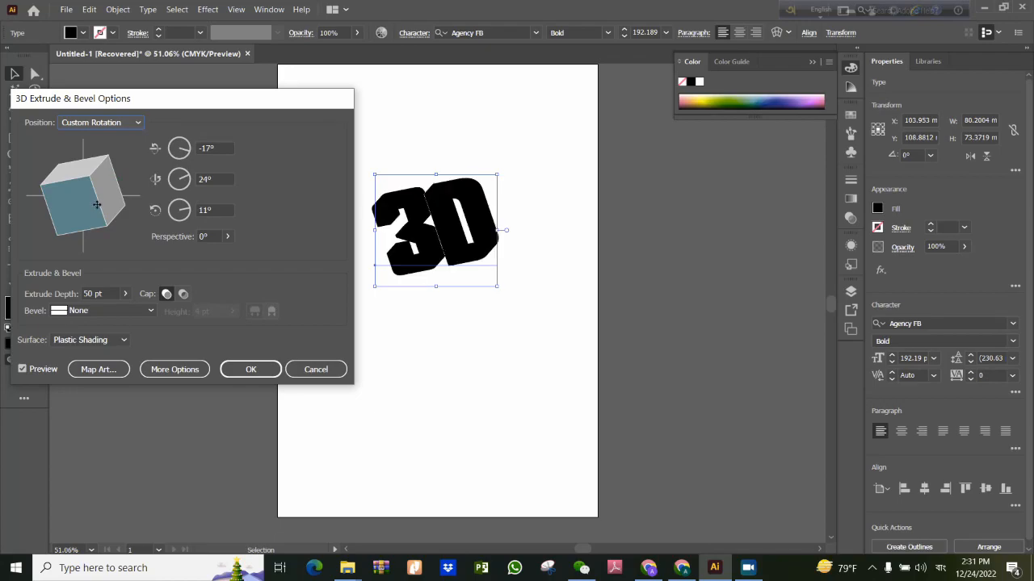
left_click(137, 123)
left_click(82, 156)
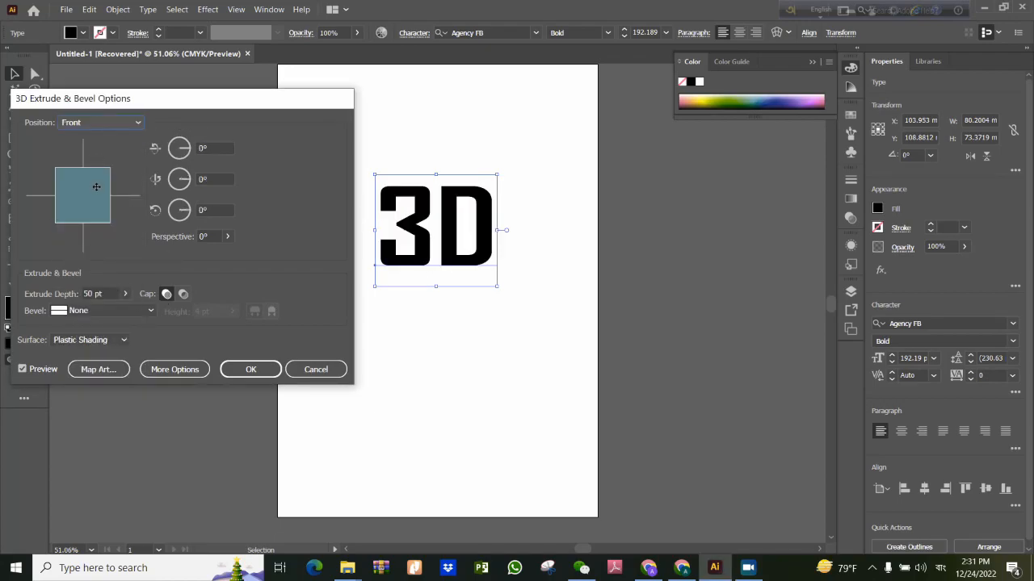
left_click(137, 126)
left_click(90, 168)
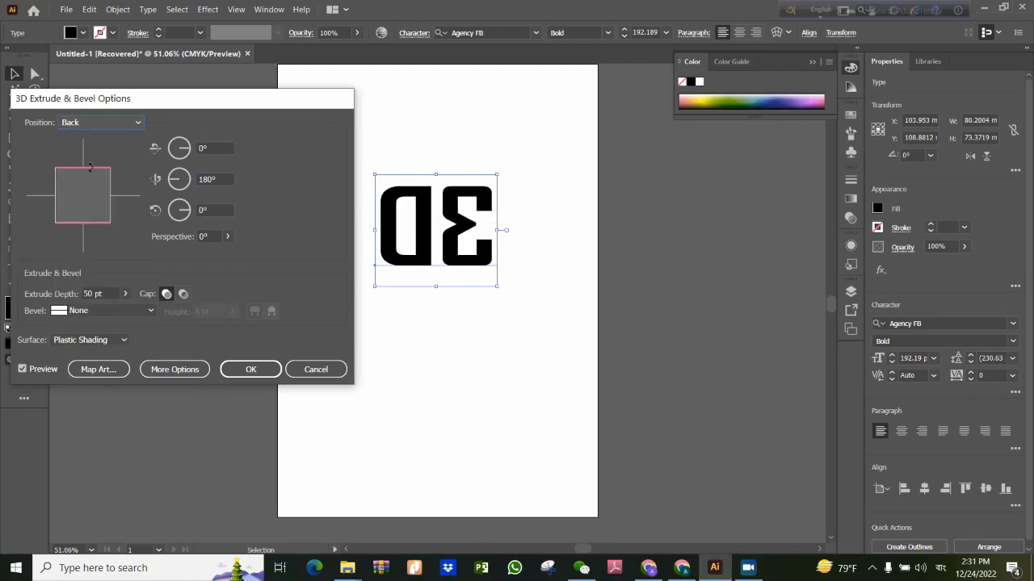
left_click(129, 122)
left_click(95, 197)
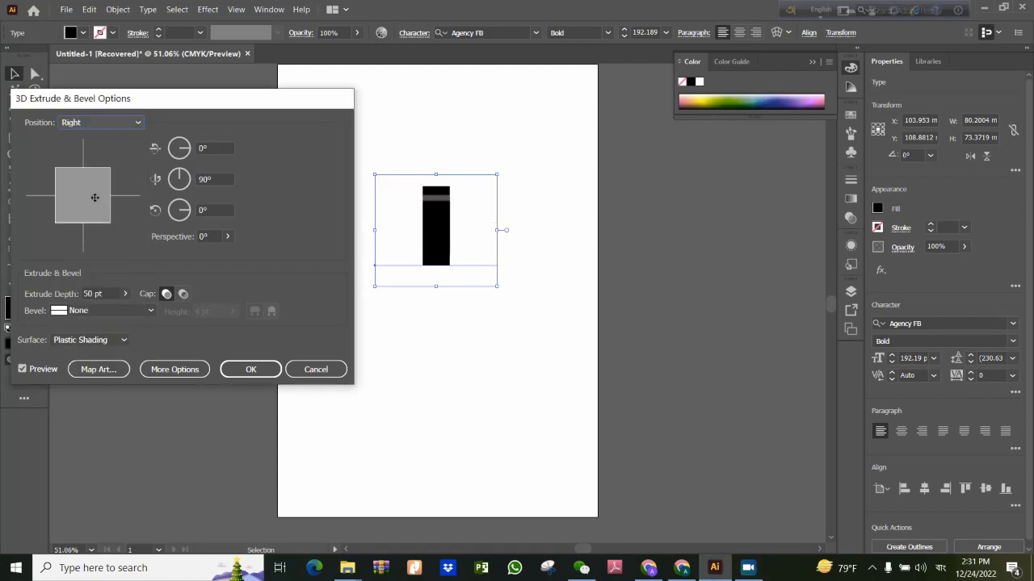
left_click(139, 124)
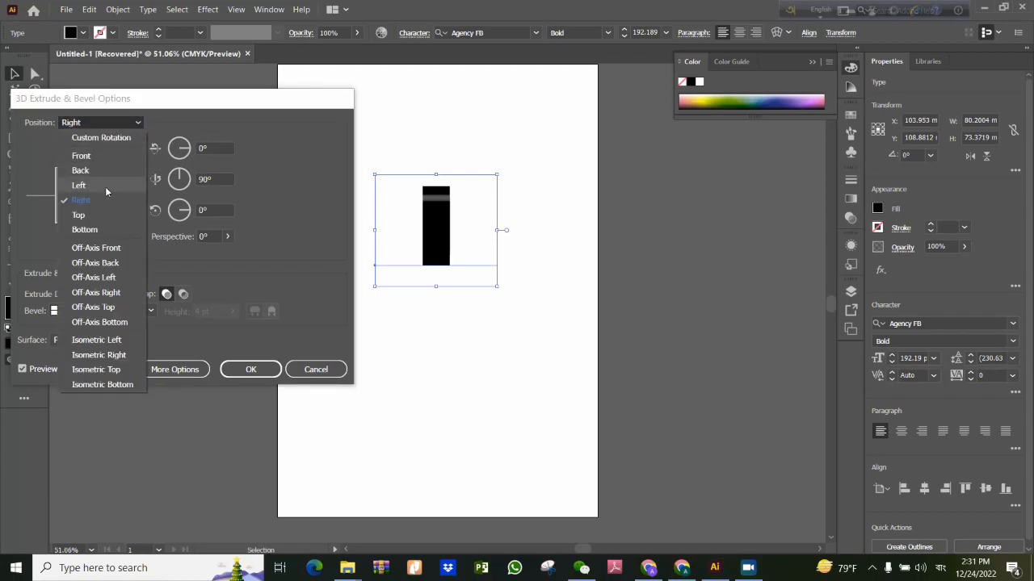
left_click(91, 246)
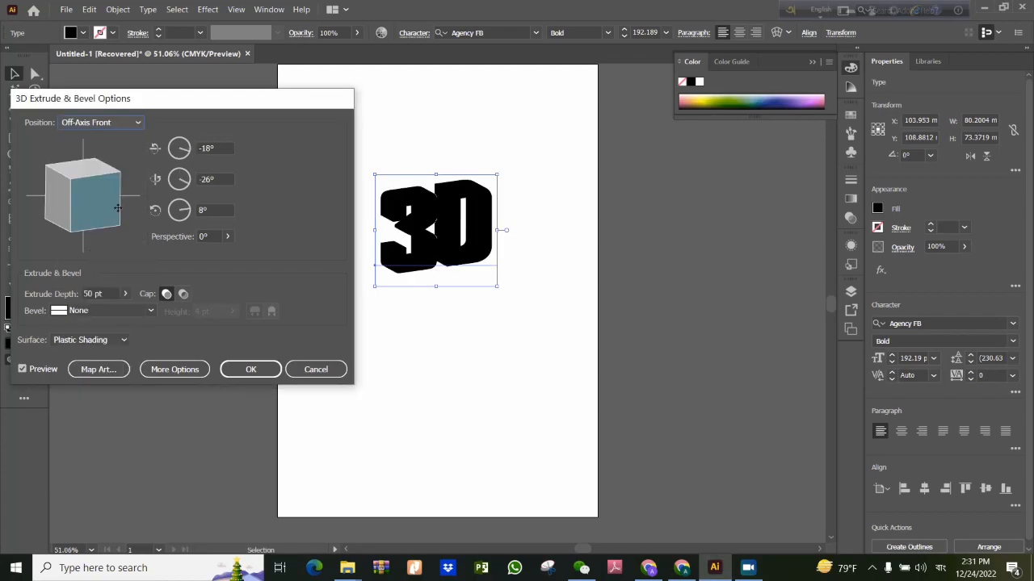
- Try the Off-Axis Back, Off-Axis Right, Off-Axis Top, Isometric Left and Isometric Right positions for the extrusion
left_click(139, 123)
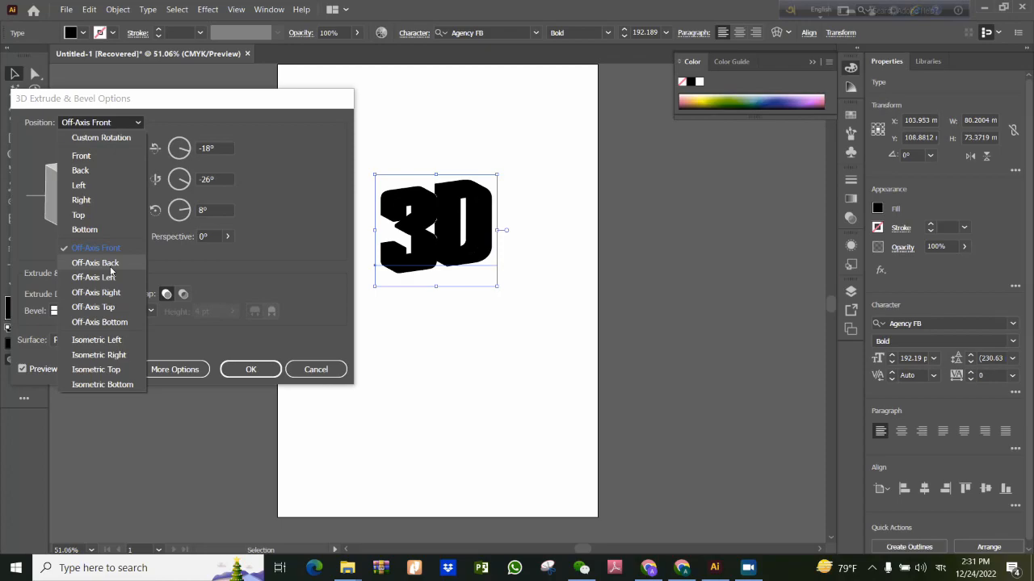
left_click(111, 264)
left_click(139, 123)
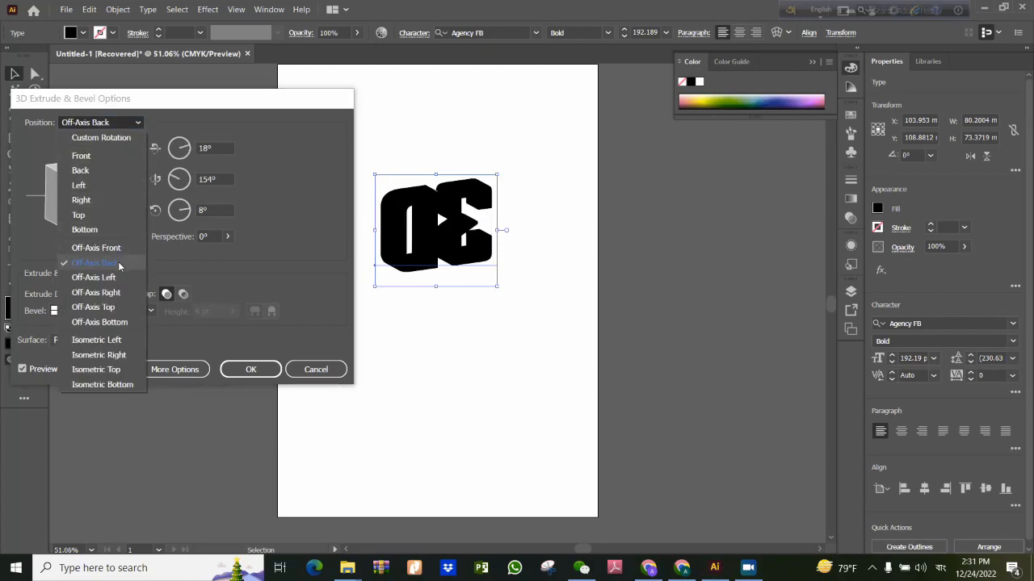
left_click(90, 290)
left_click(139, 123)
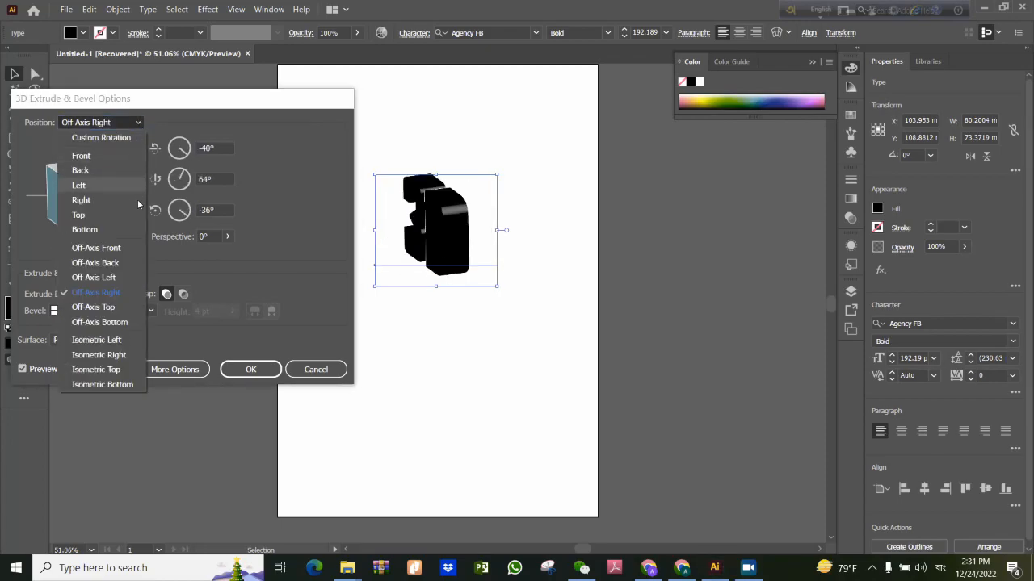
left_click(111, 304)
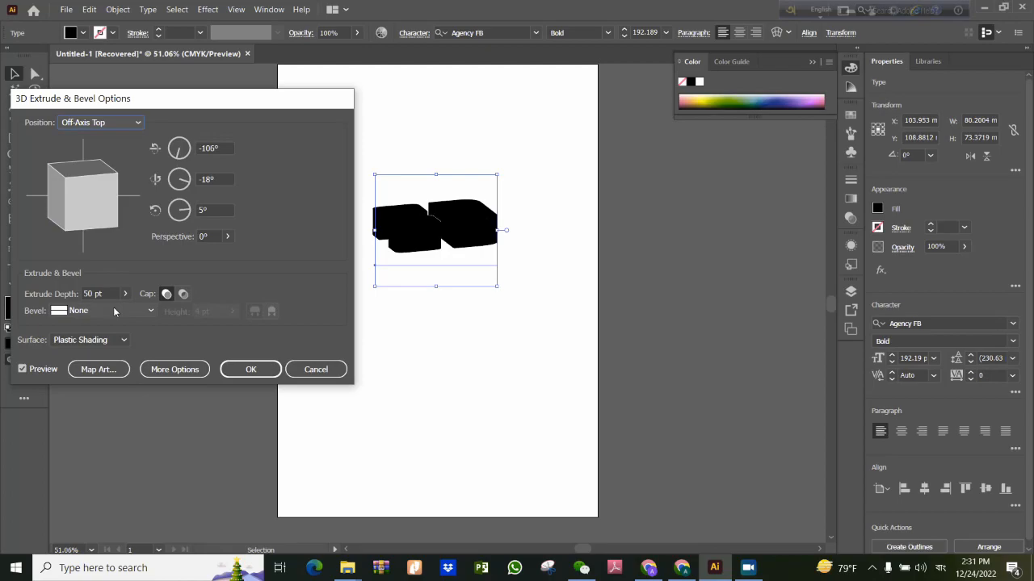
left_click(139, 123)
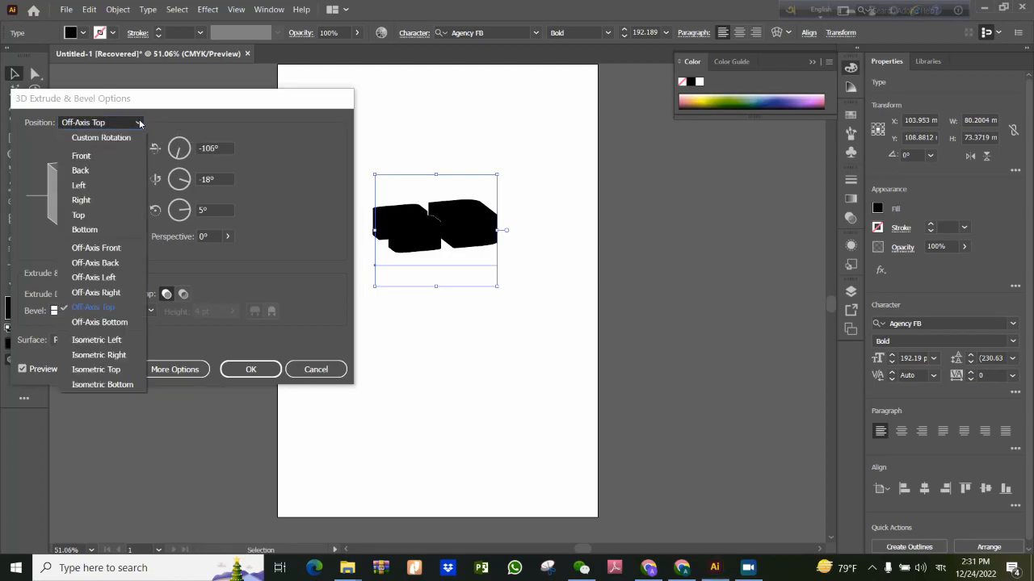
left_click(111, 342)
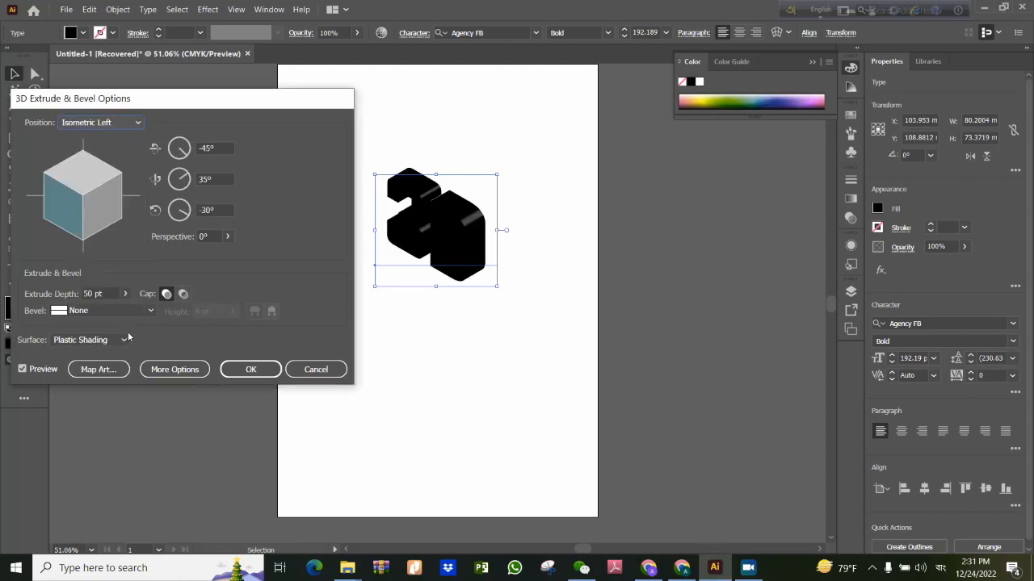
left_click(133, 123)
left_click(88, 353)
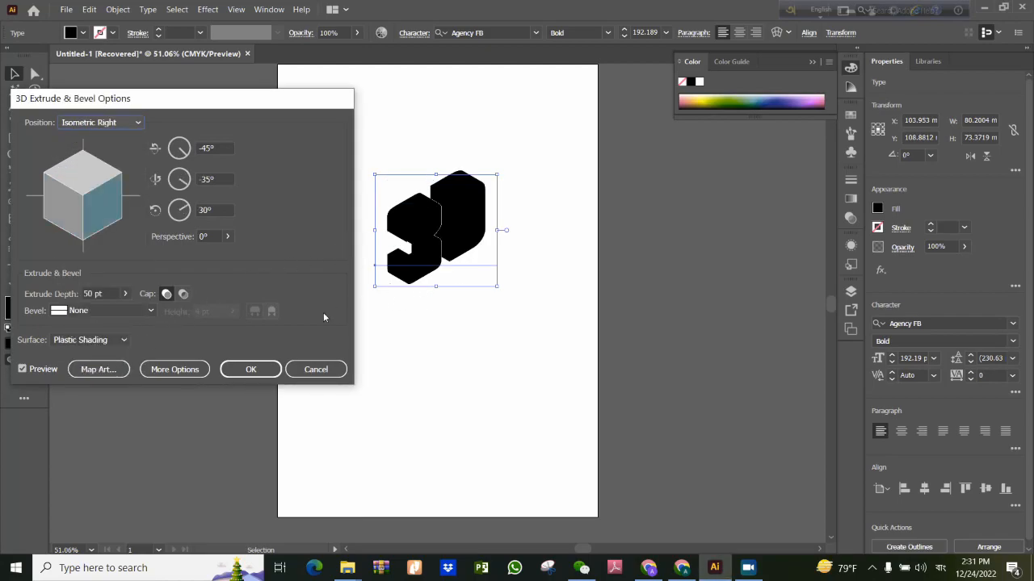
- Give the extrusion a custom rotation of -26° about X, -30° about Y and 14° about Z
left_click_drag(100, 207, 87, 185)
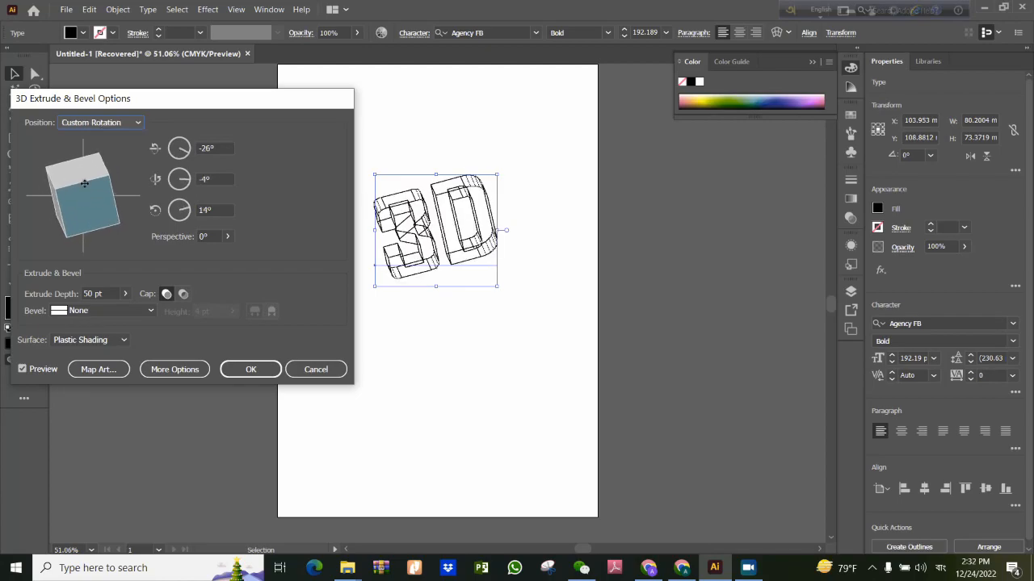
left_click_drag(190, 180, 188, 184)
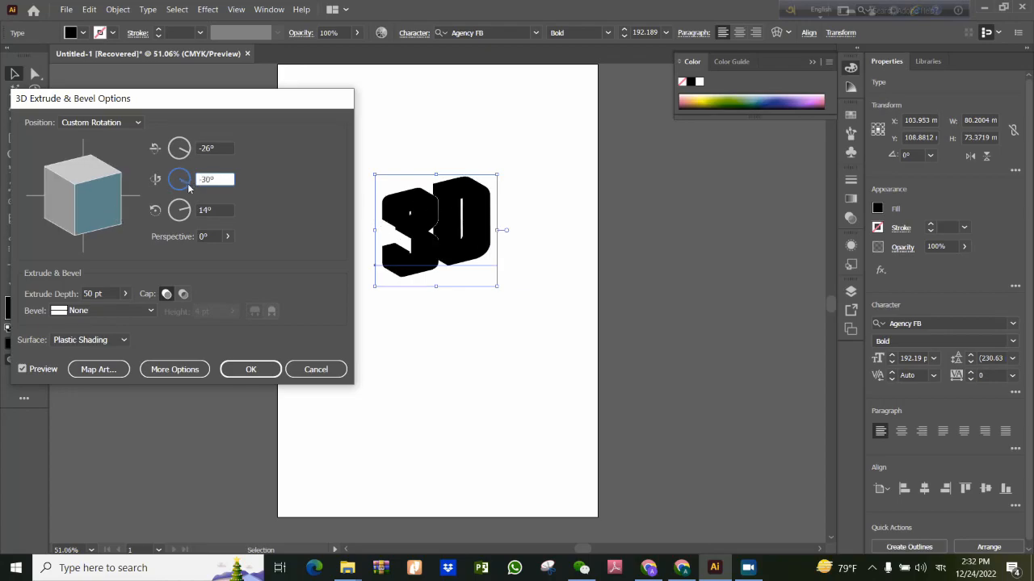
key("BackSpace")
- Set the extrude depth to 60 pt and refresh the preview of the text
left_click(124, 296)
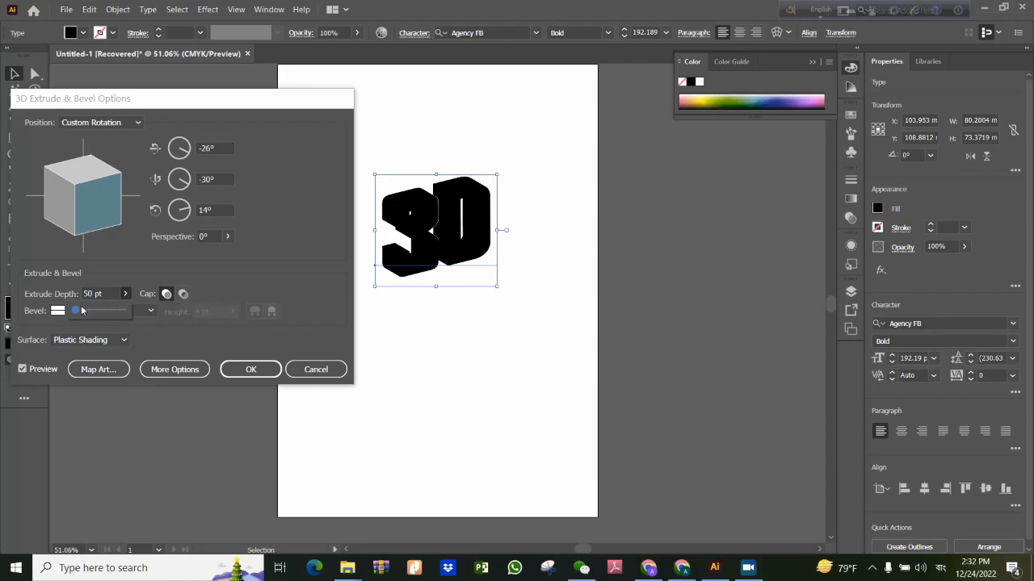
left_click(95, 294)
left_click_drag(93, 294, 82, 293)
type("60")
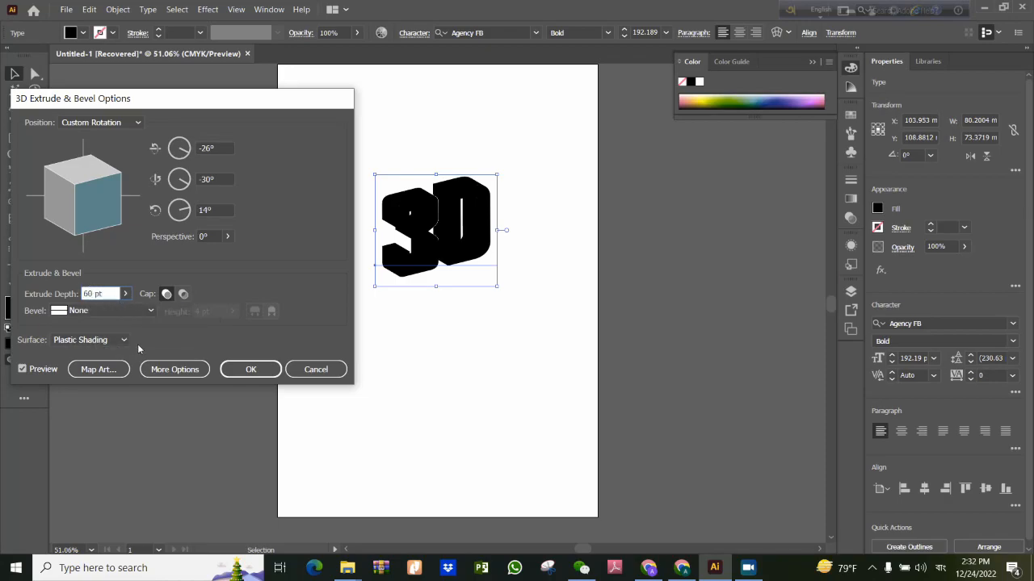
left_click(23, 369)
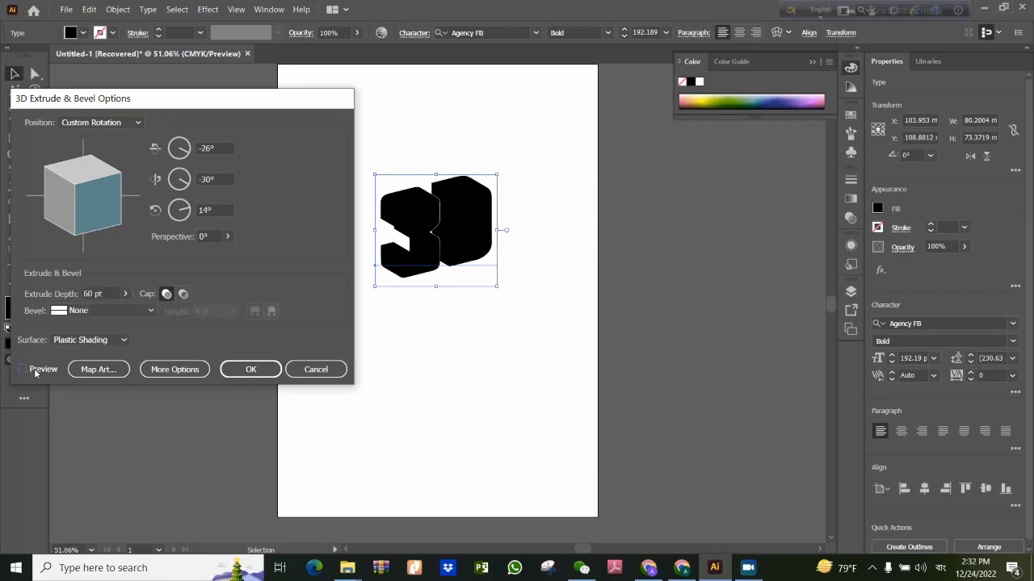
left_click(25, 369)
- Try the Rolling bevel and the hollow cap on the extrusion, and restore the None bevel and solid cap
left_click(137, 310)
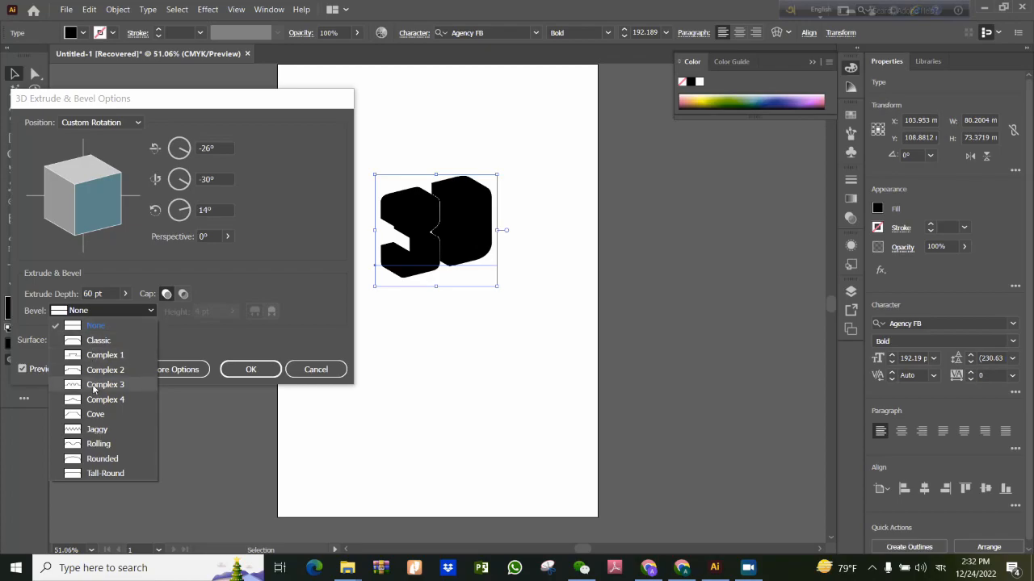
left_click(99, 445)
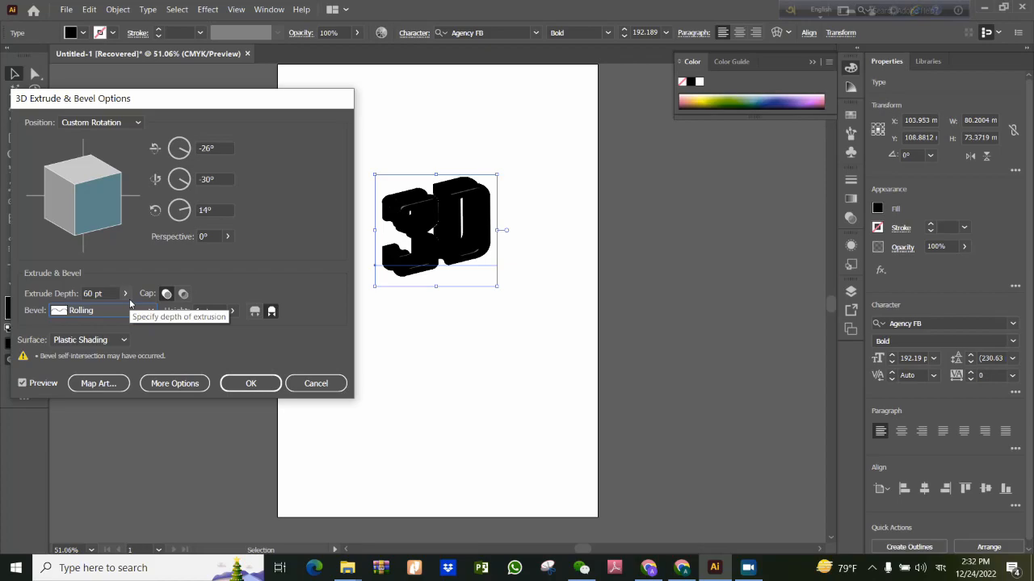
left_click(119, 314)
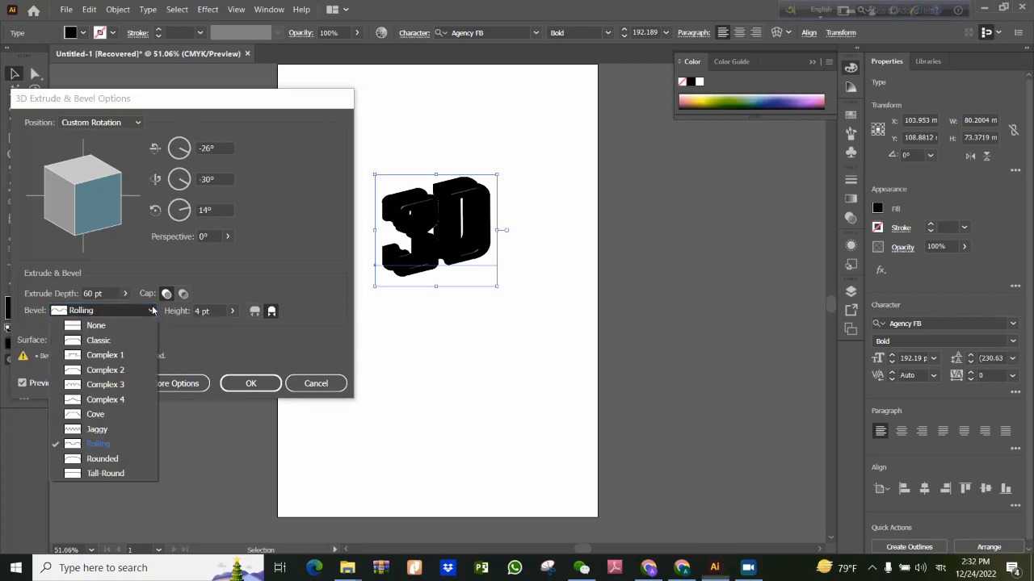
left_click(109, 328)
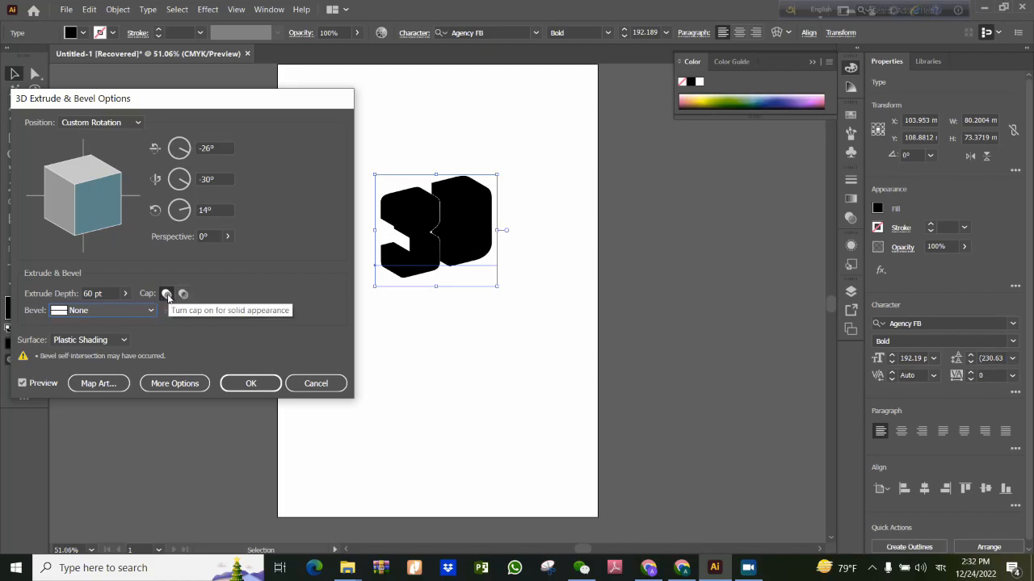
left_click(182, 296)
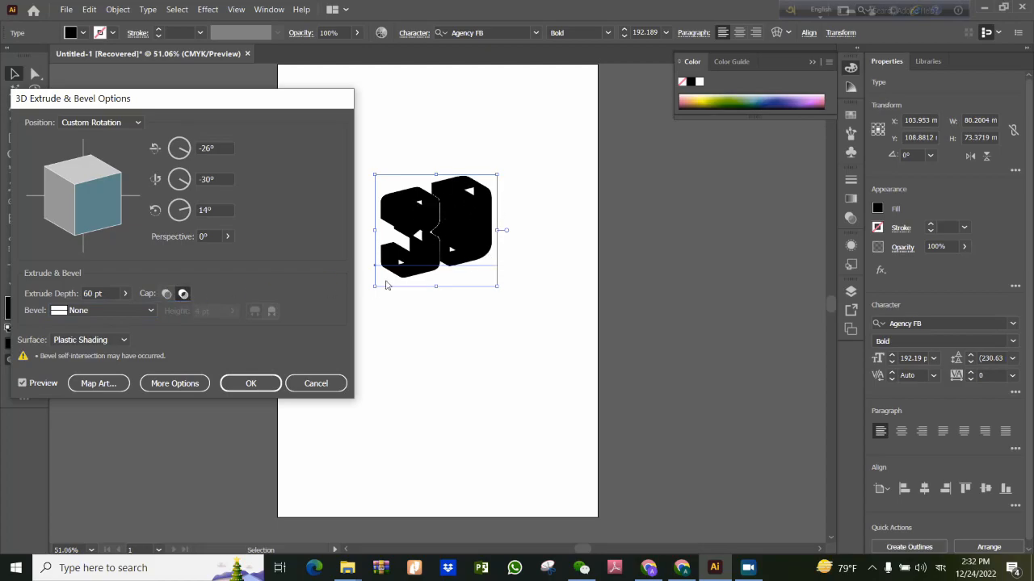
left_click(166, 294)
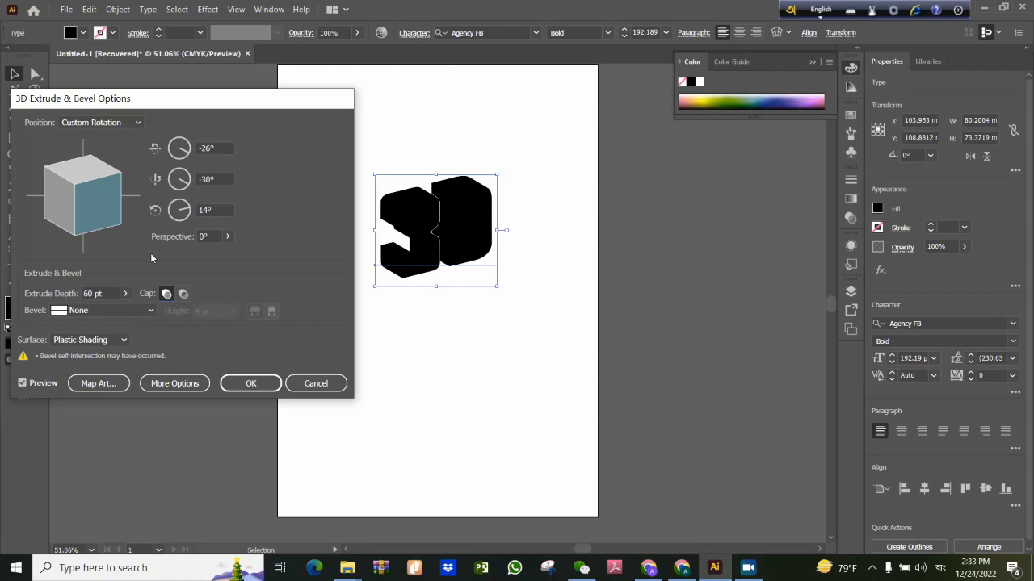
- Apply the Extrude & Bevel settings to the 3D text and expand its appearance into editable shapes
left_click(252, 384)
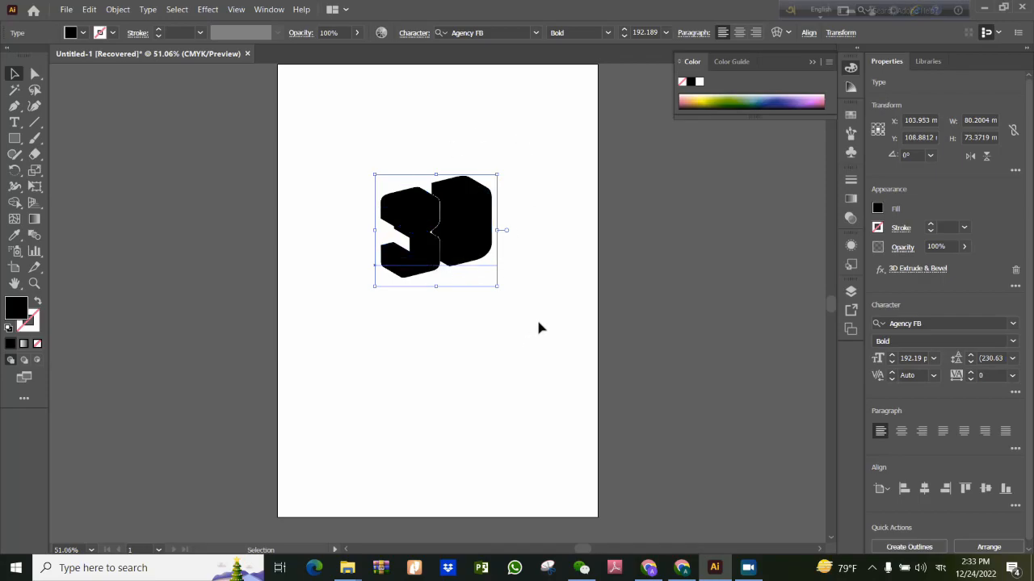
left_click_drag(531, 312, 337, 125)
left_click(122, 12)
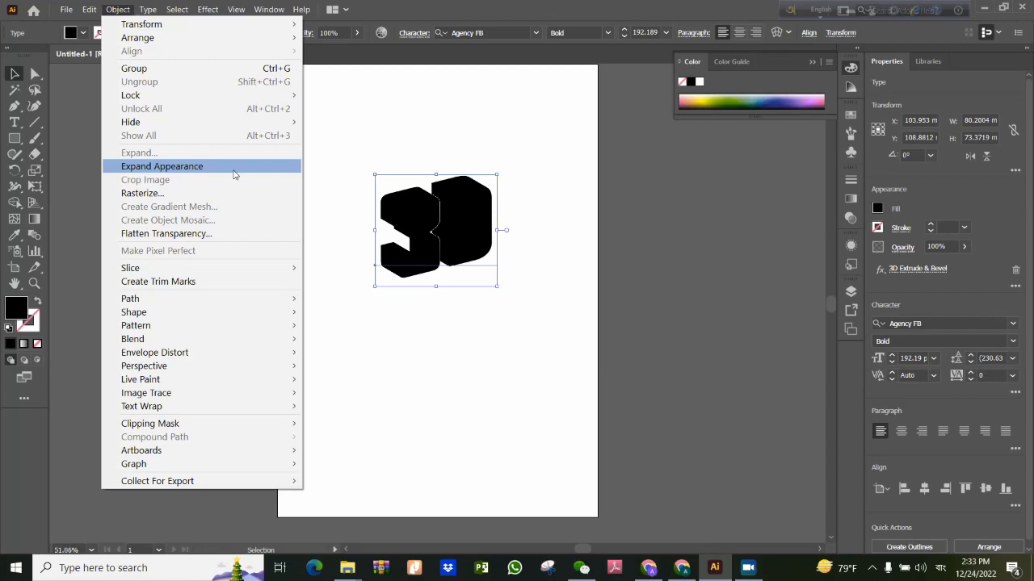
left_click(206, 170)
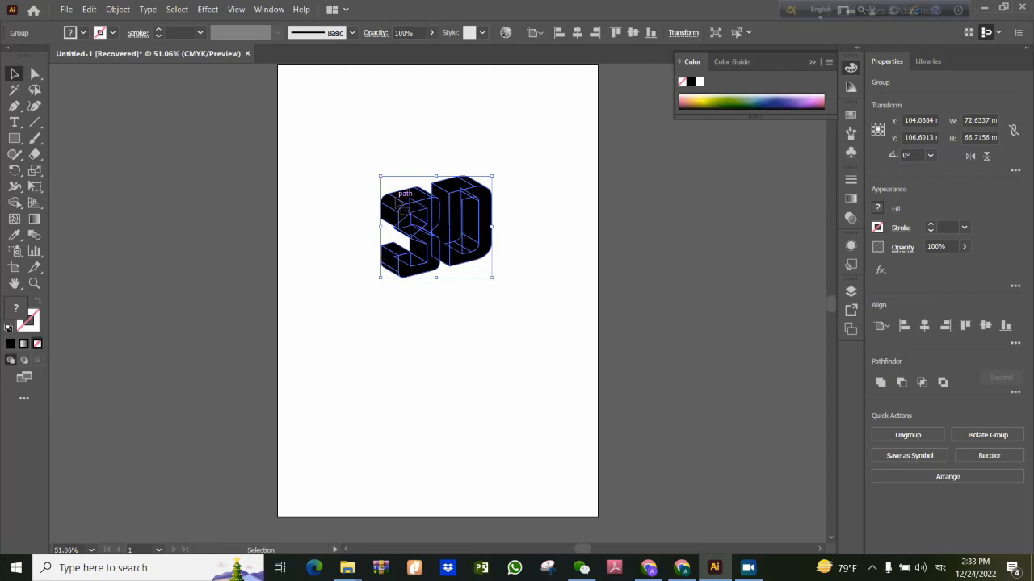
- Select the whole expanded 3D artwork and ungroup it so the two characters are separate
left_click(506, 212)
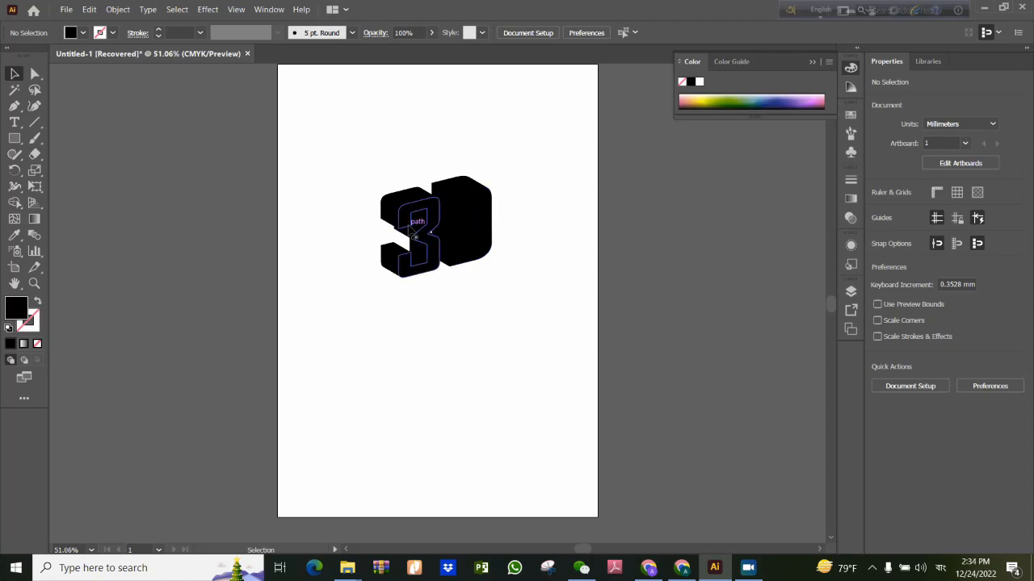
left_click(413, 257)
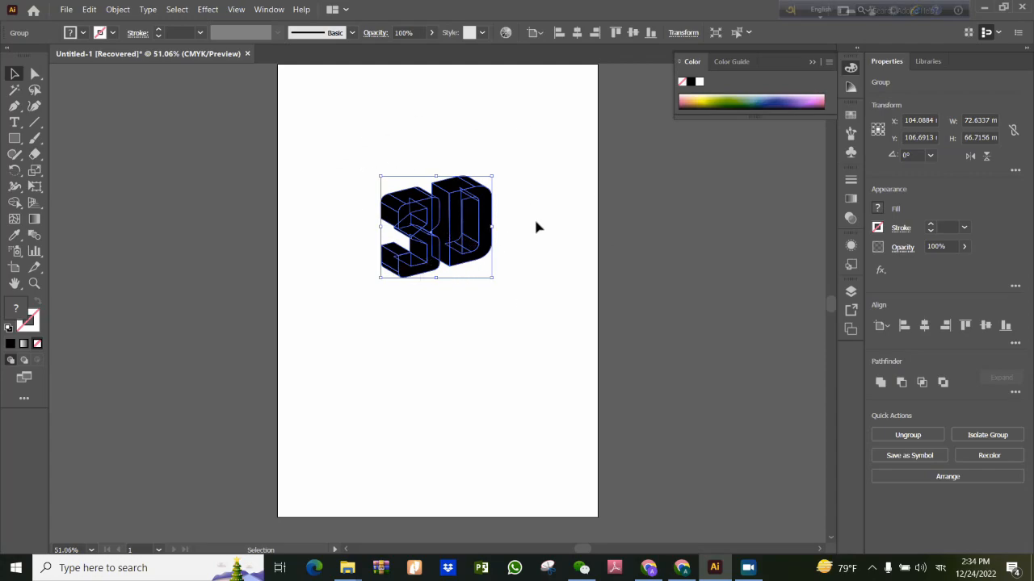
left_click(528, 315)
left_click(453, 218)
left_click(529, 250)
left_click_drag(521, 297, 352, 147)
right_click(506, 205)
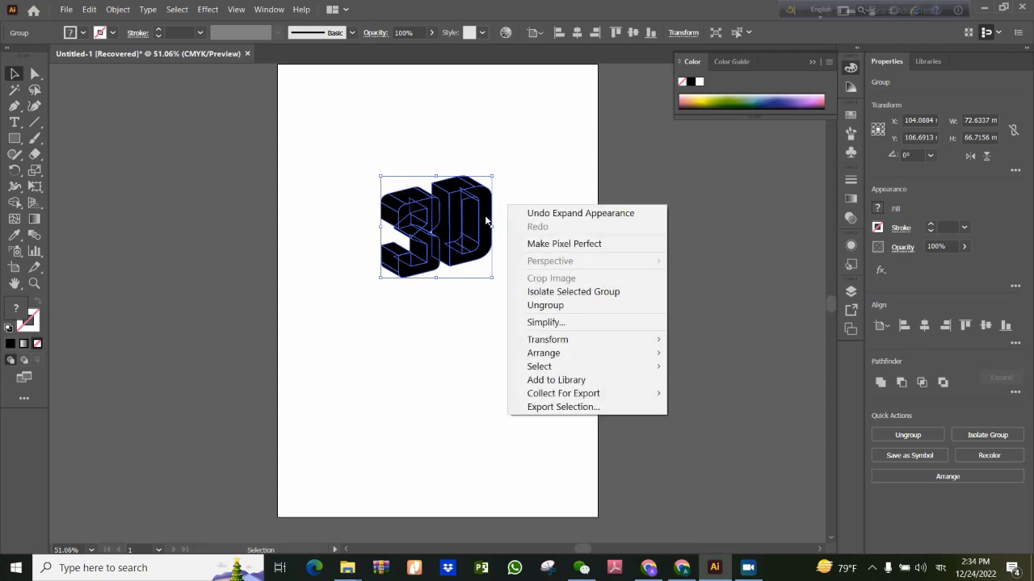
left_click(545, 307)
left_click(533, 304)
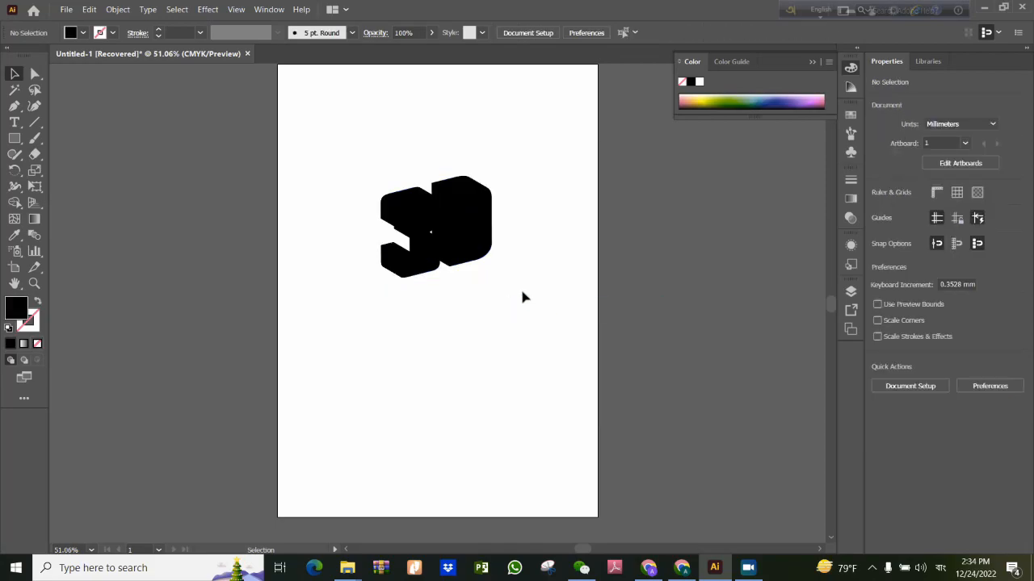
- Check that the D and the 3 can be selected separately, and ungroup the 3 into its individual faces
left_click(488, 257)
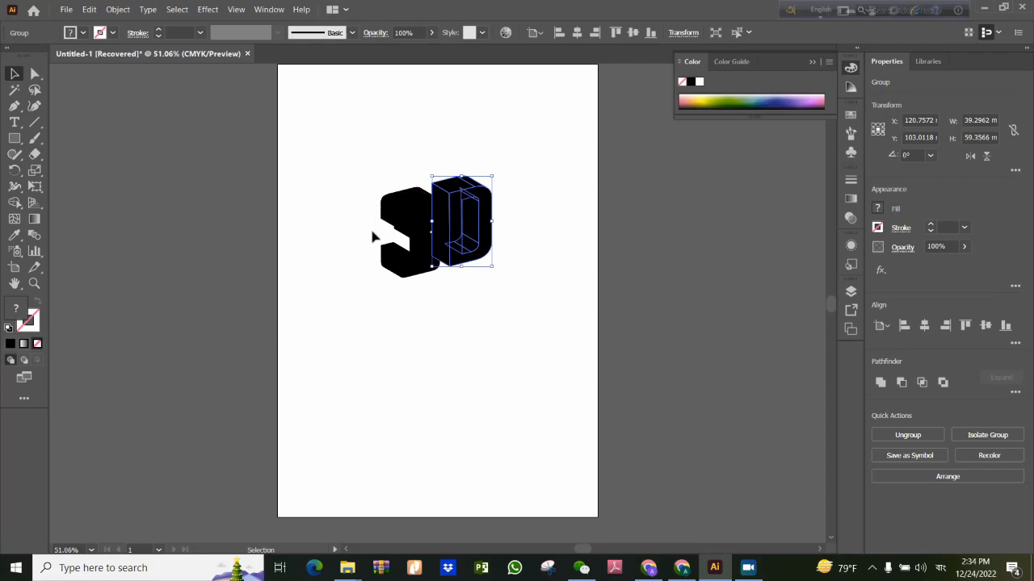
left_click(529, 155)
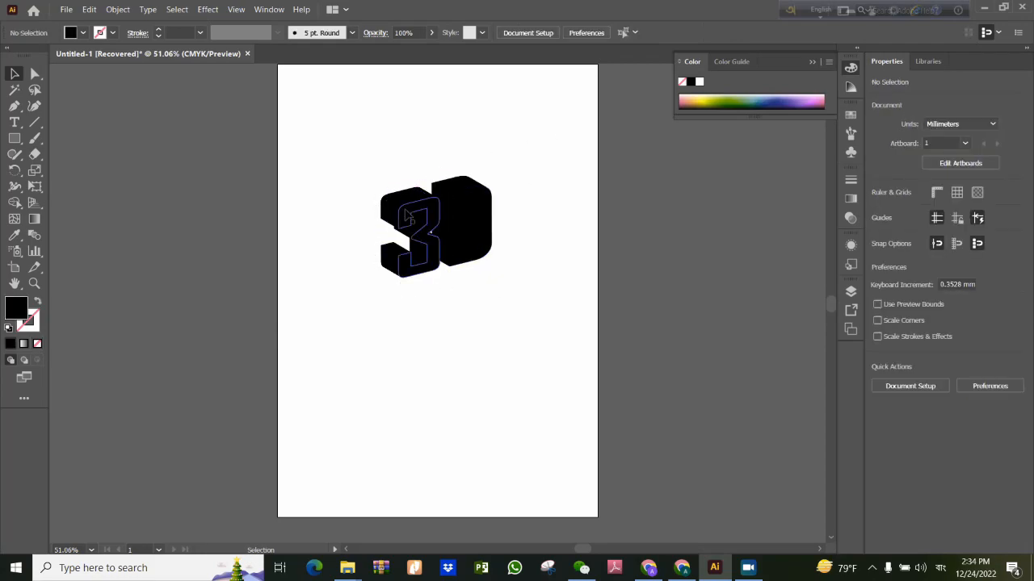
left_click(408, 214)
left_click(479, 198)
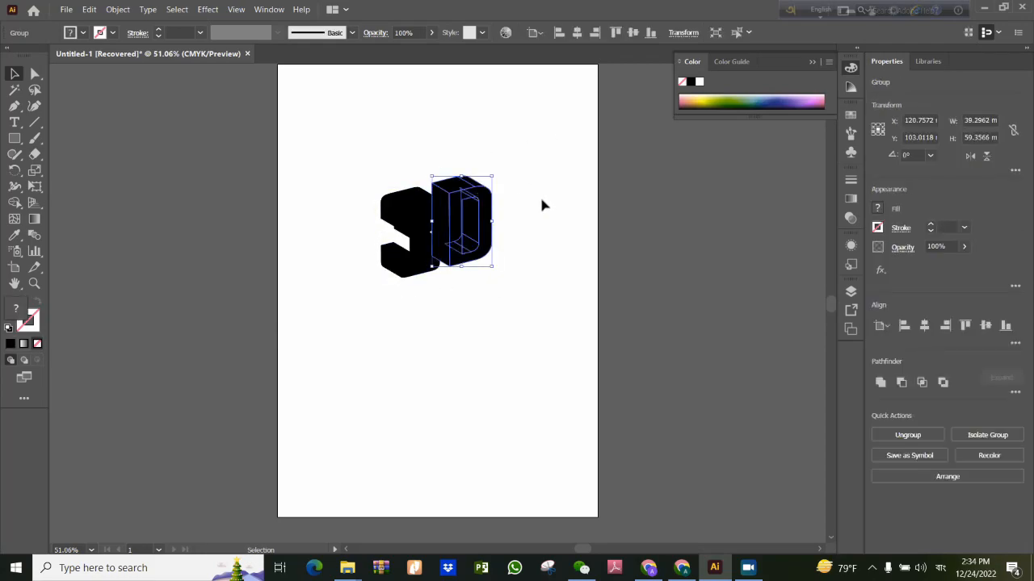
left_click(413, 308)
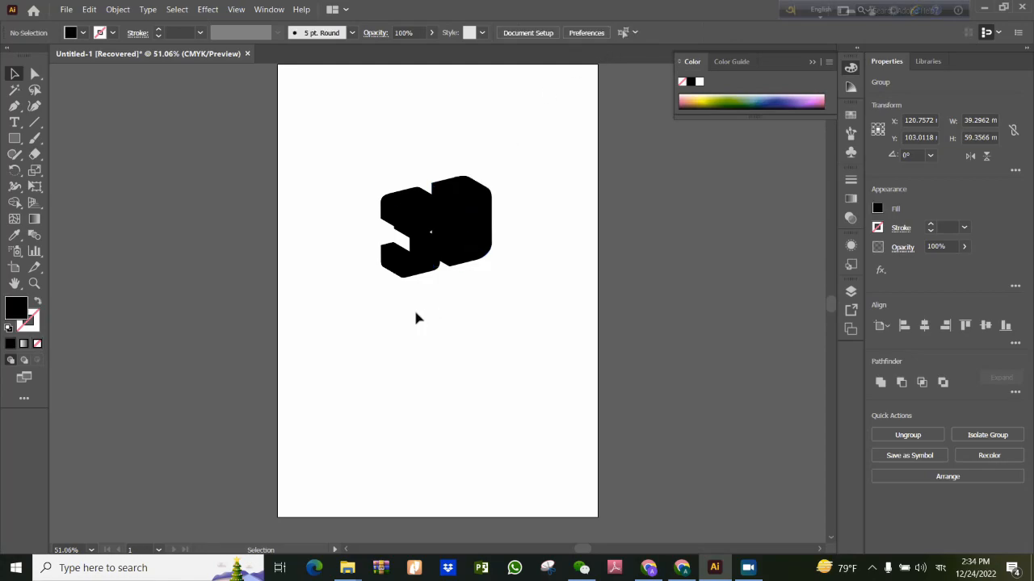
left_click(407, 261)
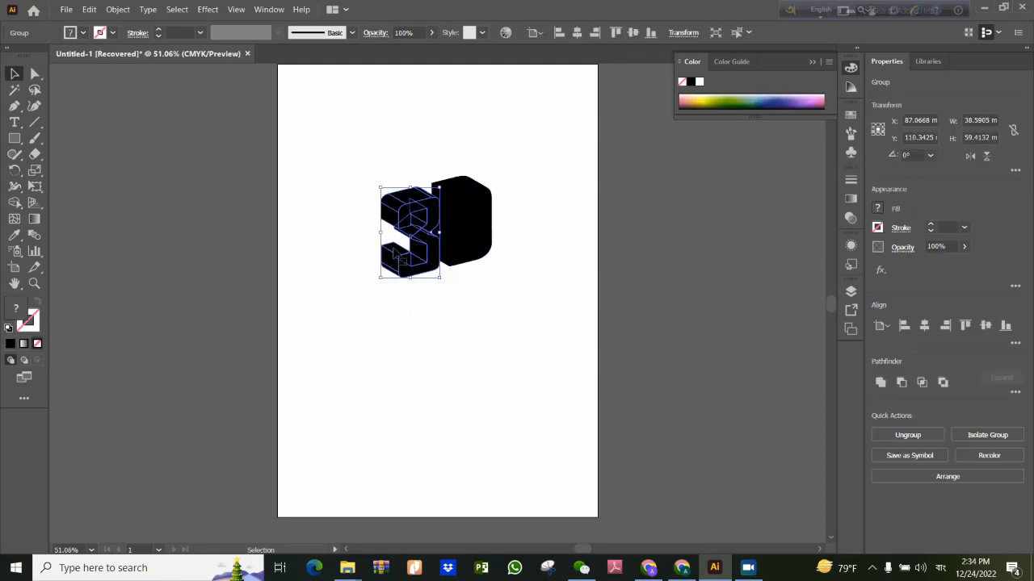
right_click(394, 249)
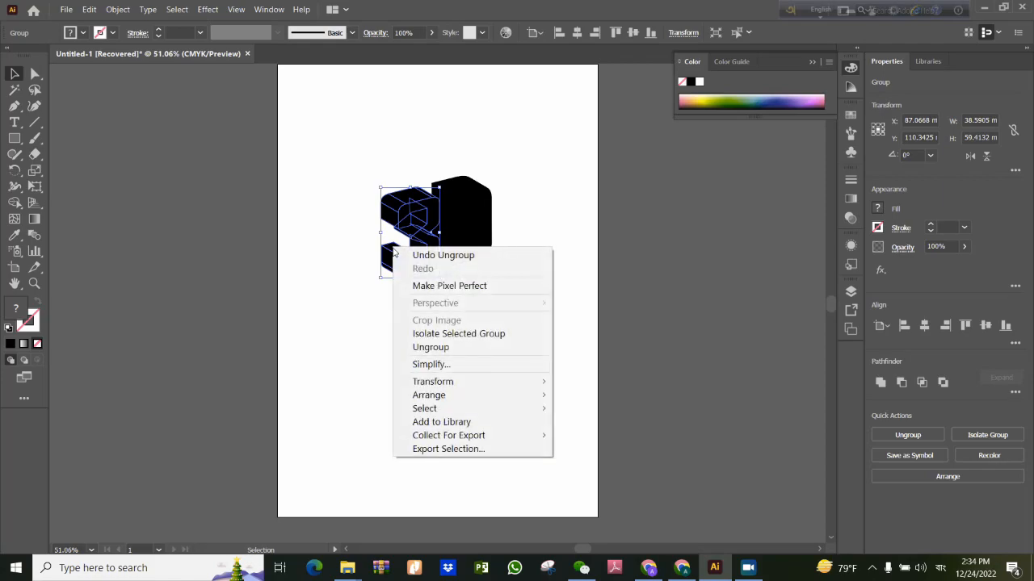
left_click(443, 353)
left_click(444, 293)
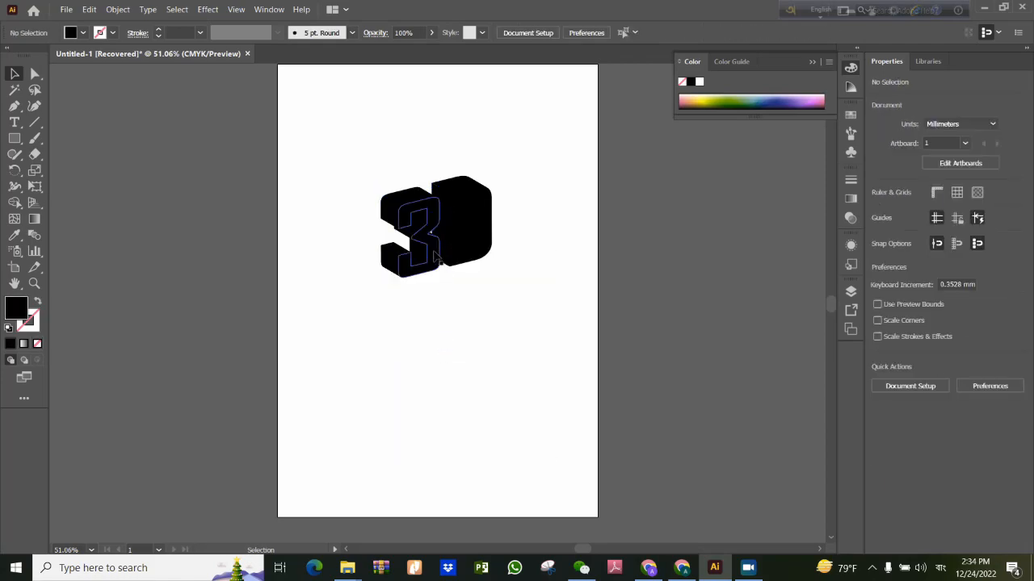
- Try a grey fill on the front face of the 3, setting its black value to 48%
left_click(435, 256)
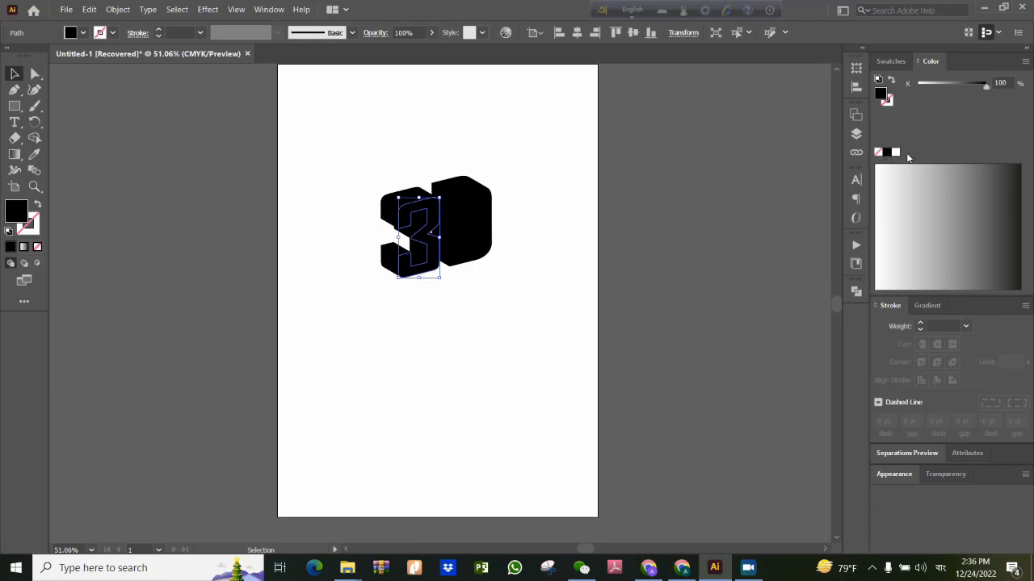
left_click(927, 306)
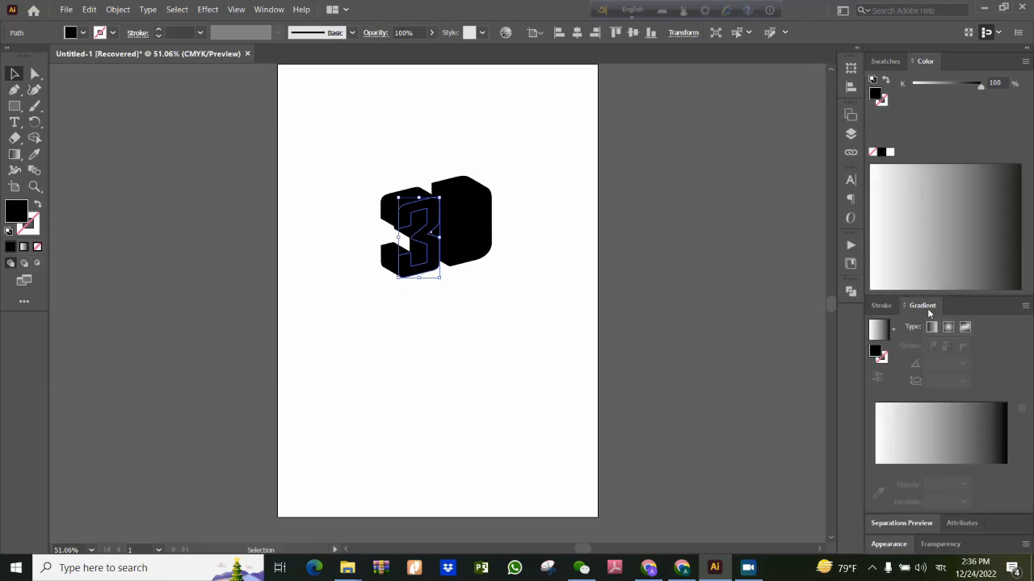
left_click(882, 307)
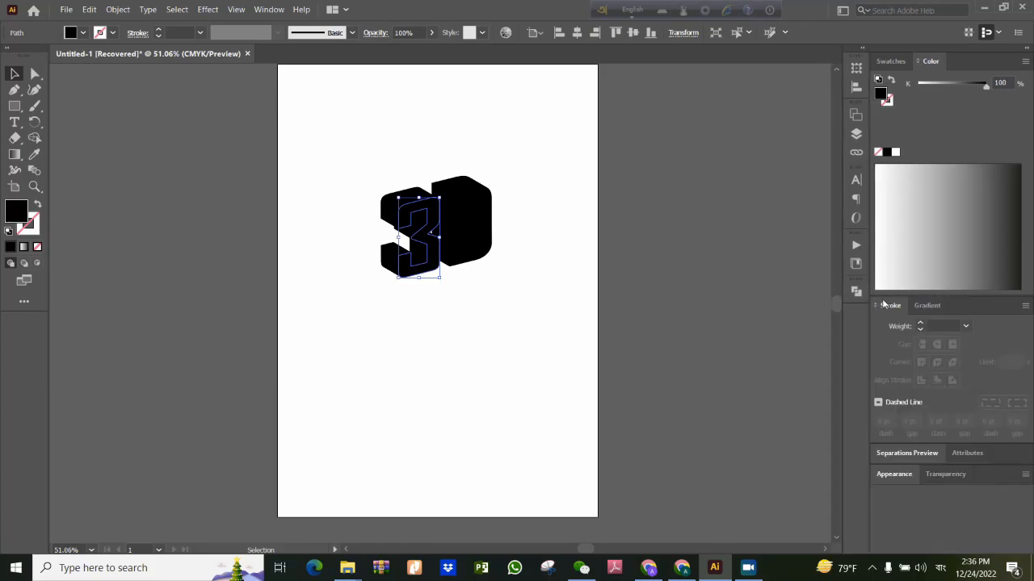
left_click(914, 217)
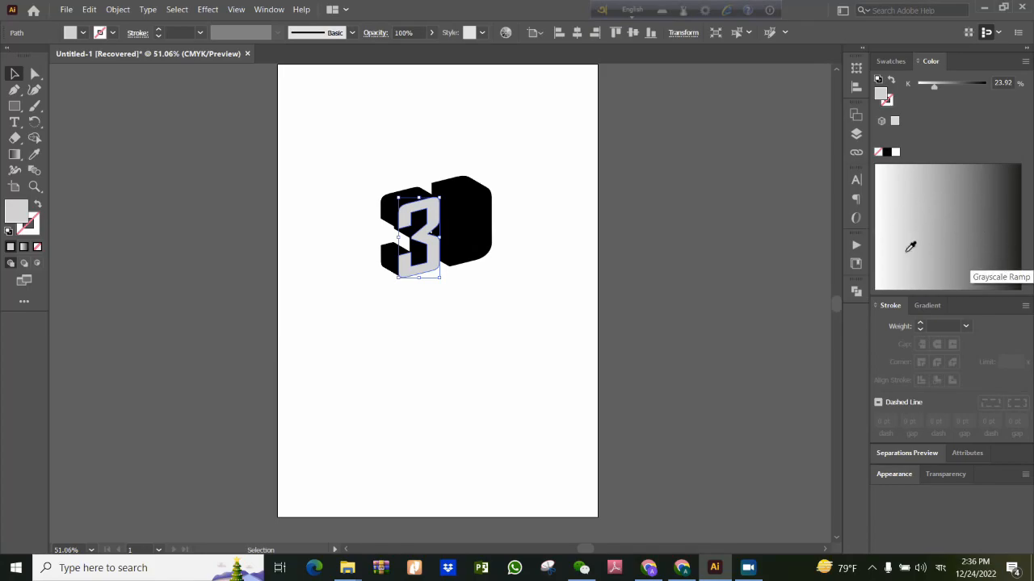
mouse_move(934, 86)
left_mouse_down()
mouse_move(987, 90)
mouse_move(917, 91)
mouse_move(950, 95)
left_mouse_up()
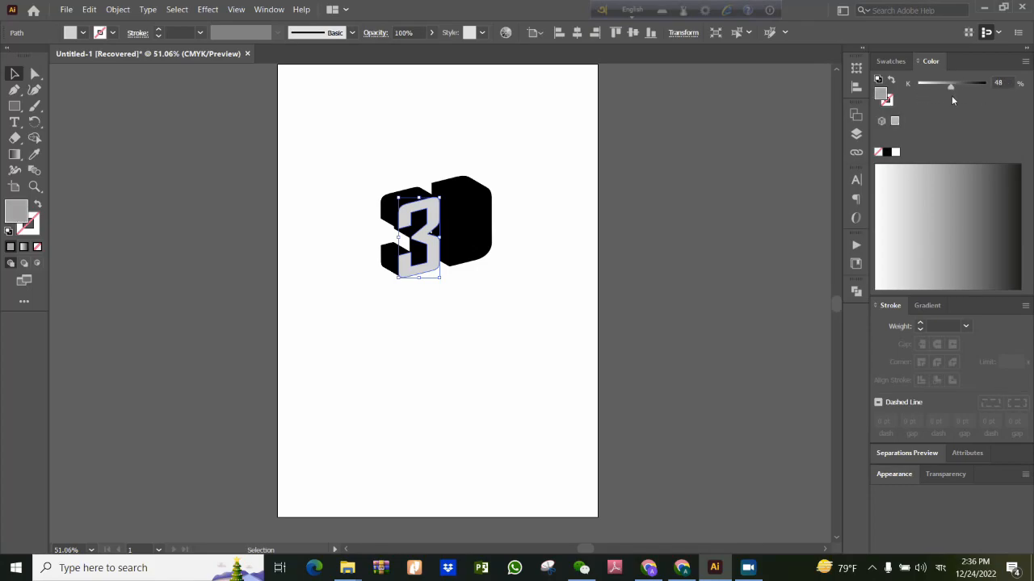
- Give the 3's front face the default black 1 pt stroke and a dark teal fill of C 91, M 0, Y 13, K 20
key("d")
left_click(113, 33)
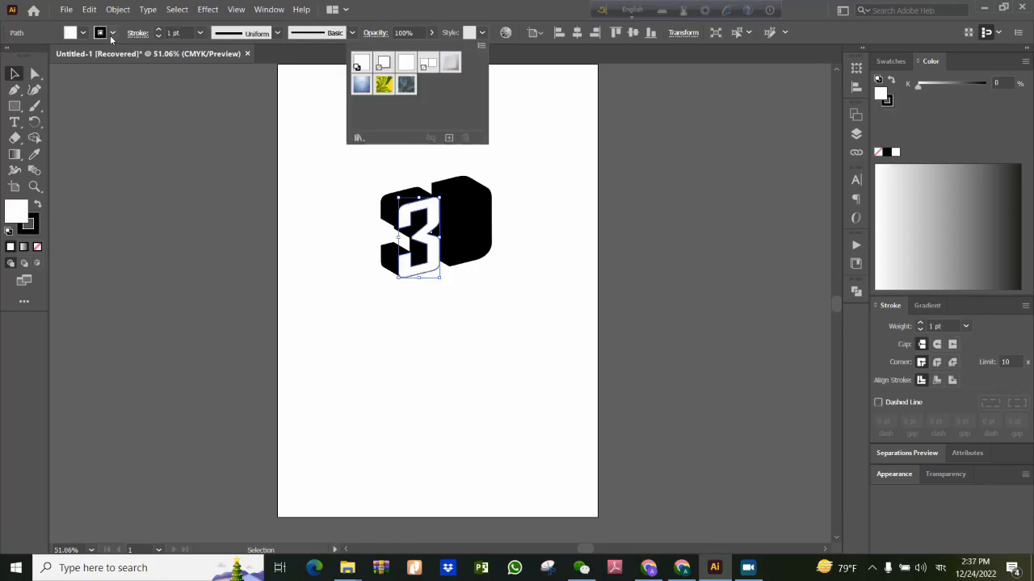
left_click(105, 35)
left_click(112, 34)
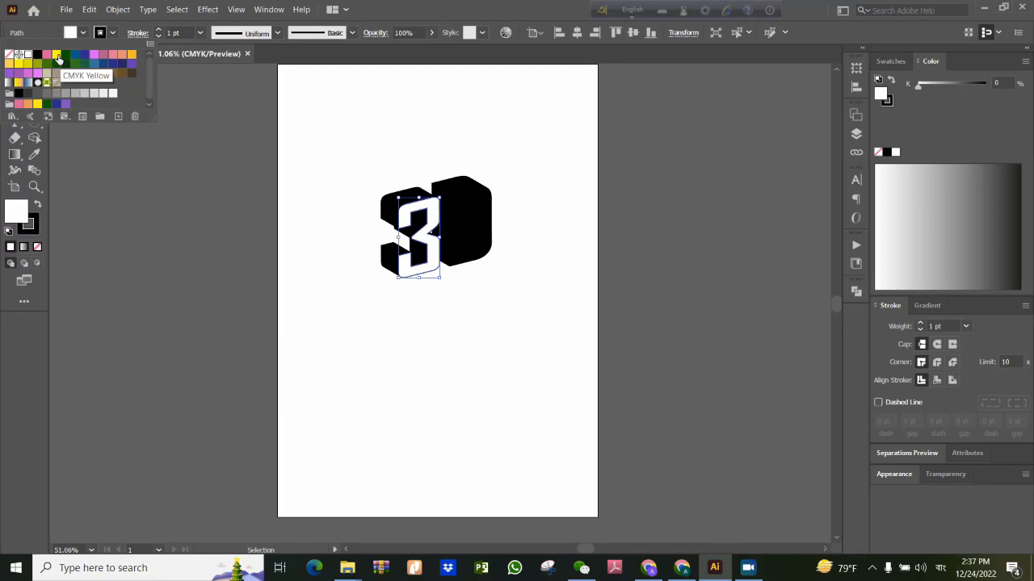
left_click(75, 54)
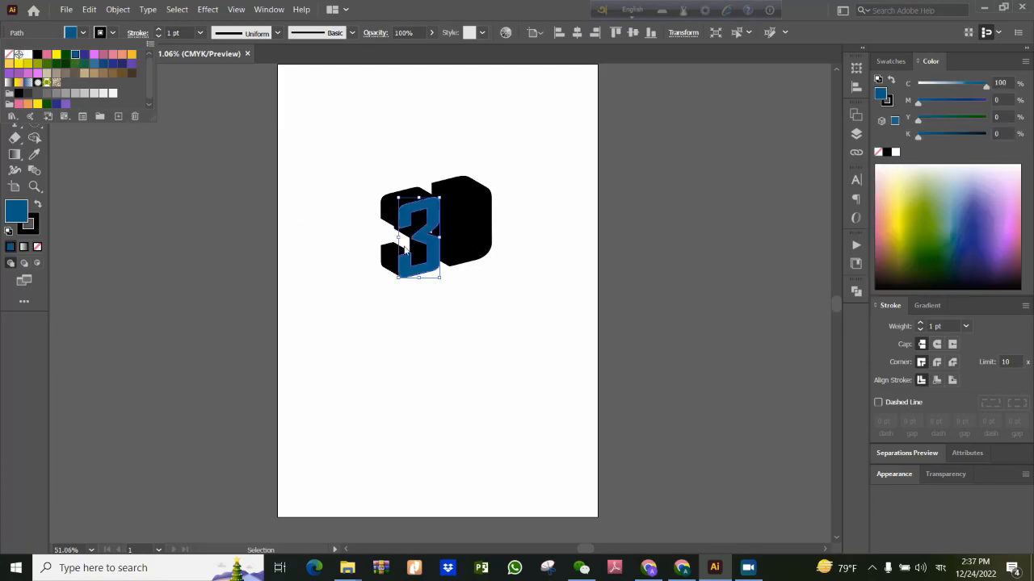
left_click(529, 283)
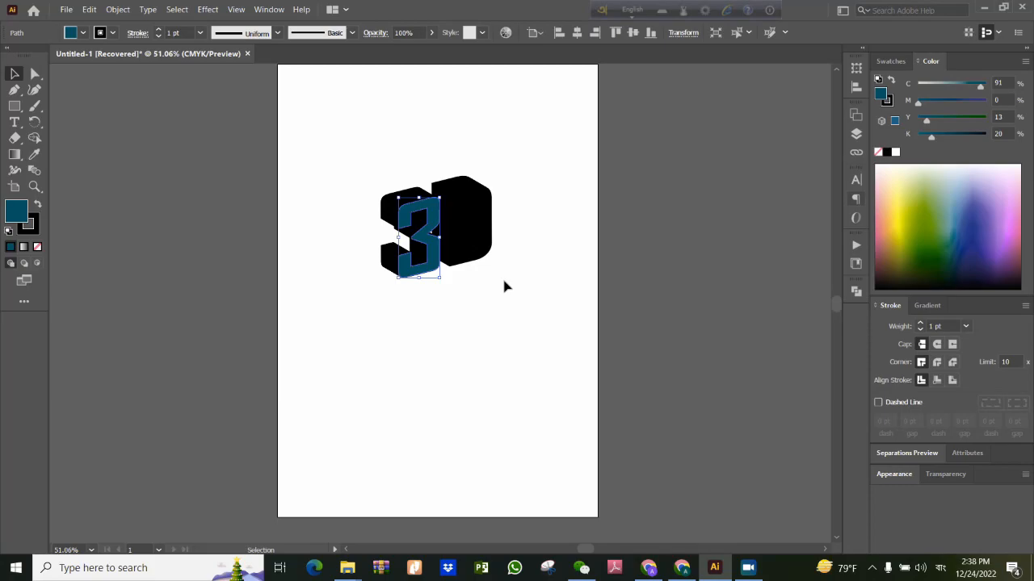
left_click(504, 286)
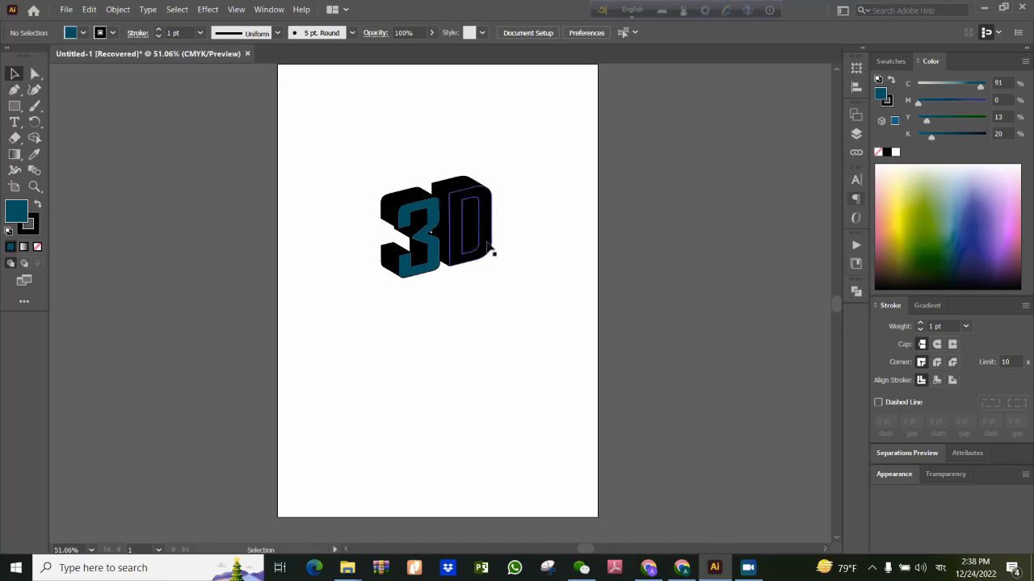
- Ungroup the D so its individual faces can be selected
left_click(489, 247)
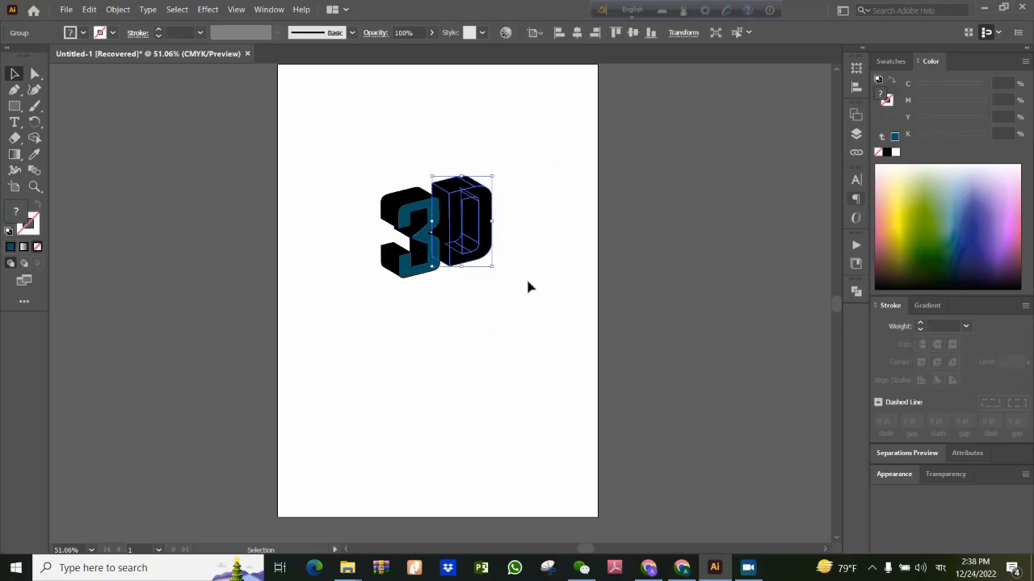
right_click(485, 243)
left_click(523, 344)
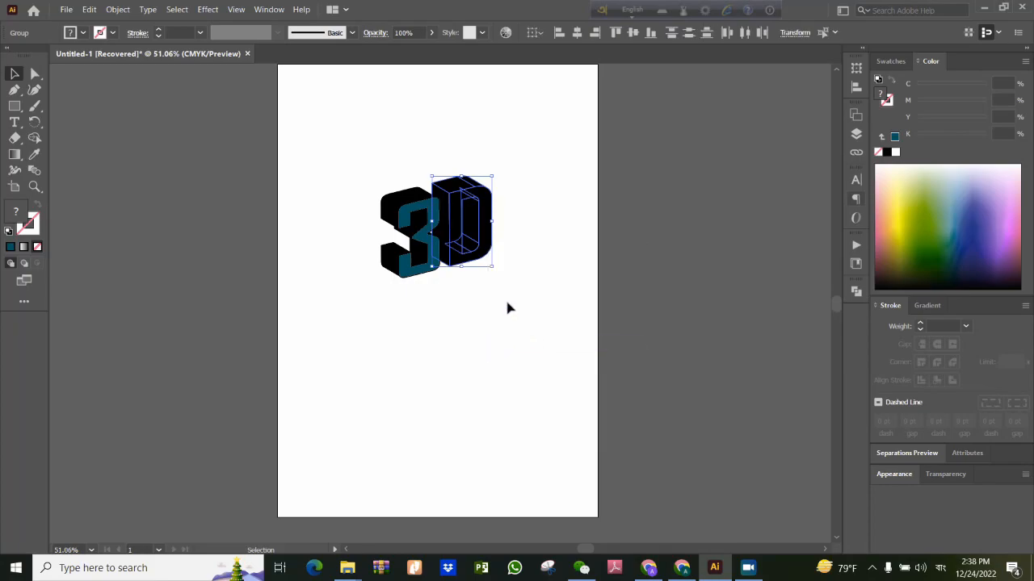
- Fill the front face of the D with the pinkish-red swatch (C 0, M 100, Y 100, K 0)
left_click(484, 254)
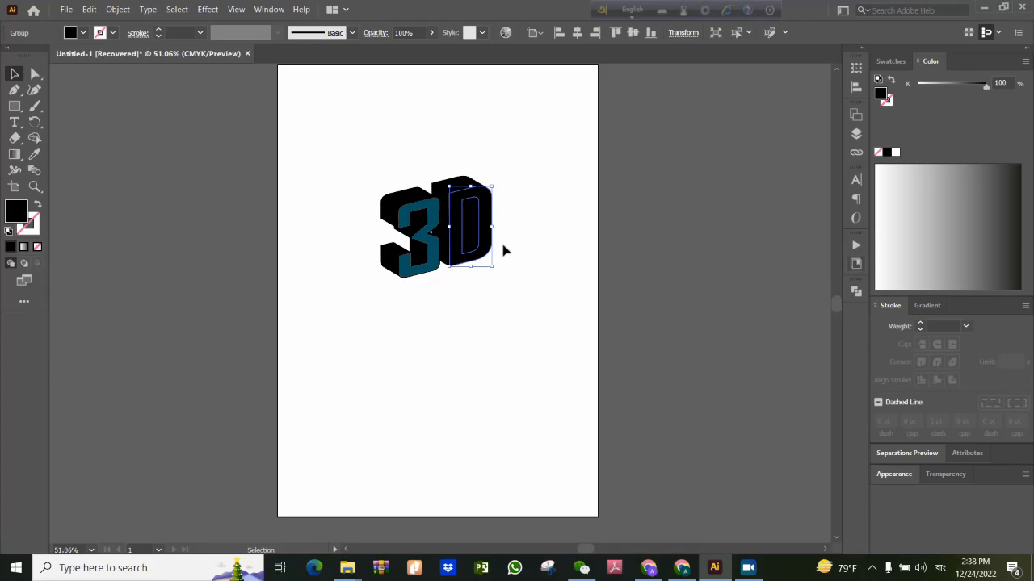
left_click(72, 33)
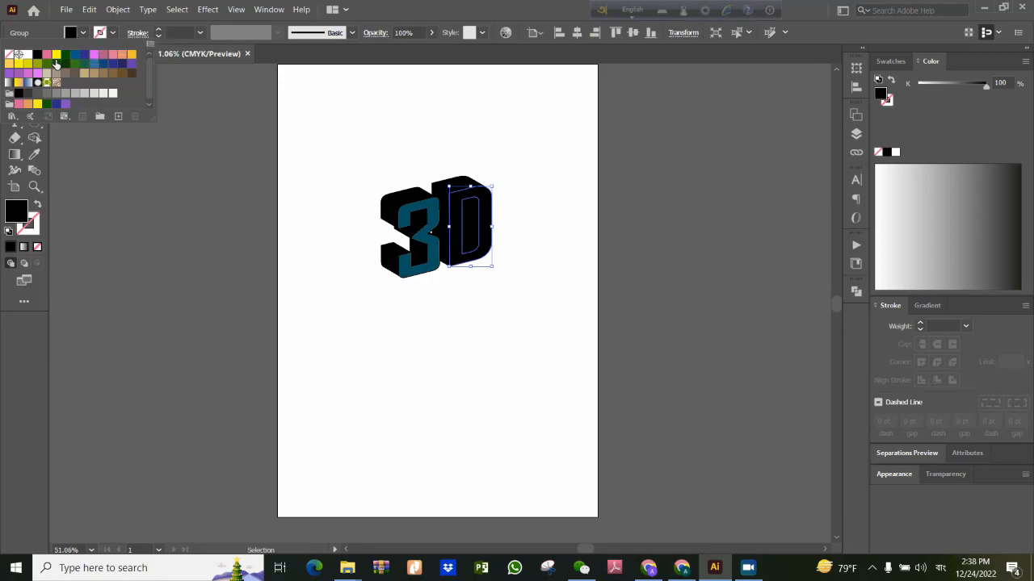
left_click(49, 57)
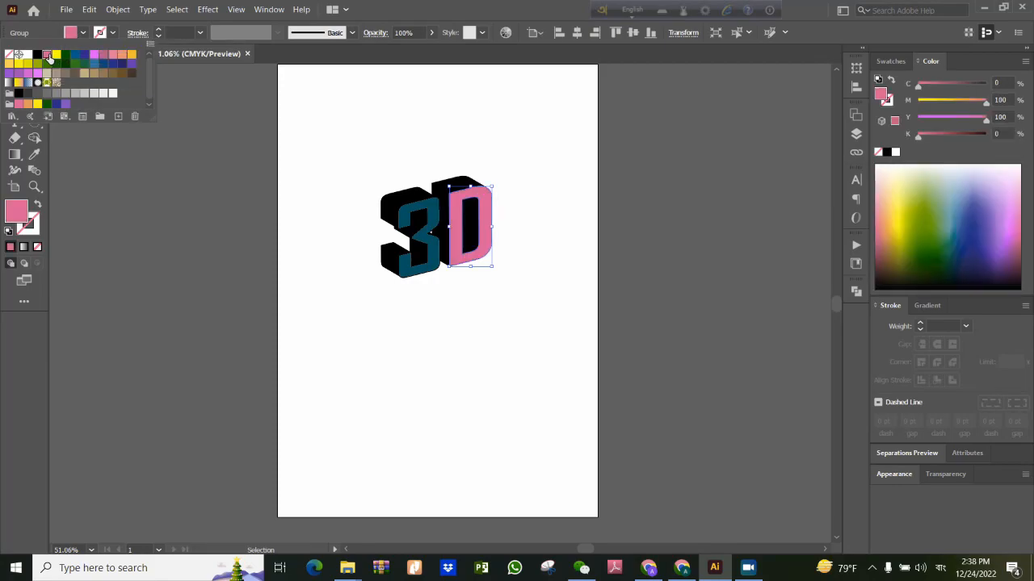
left_click(510, 296)
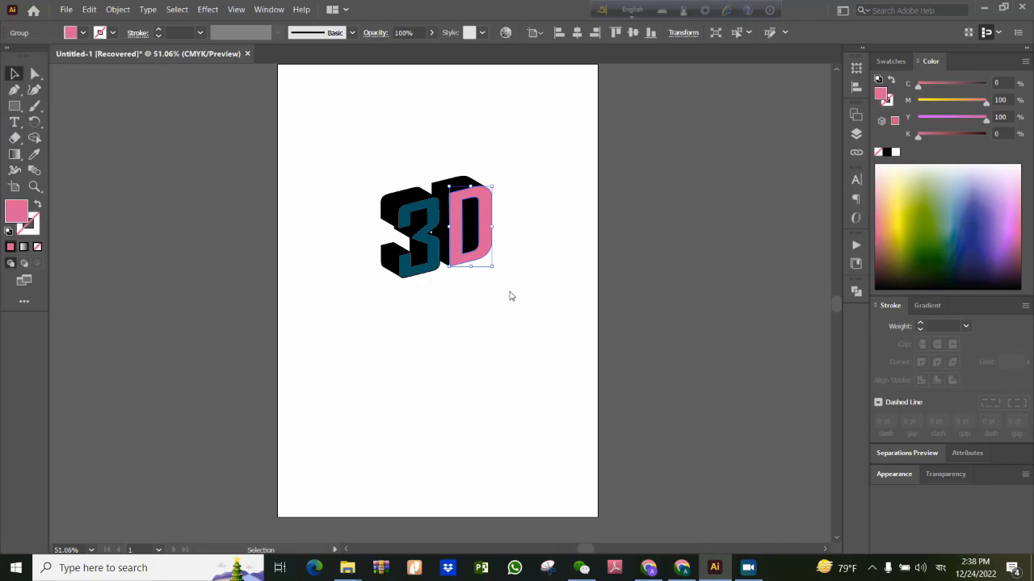
left_click(572, 255)
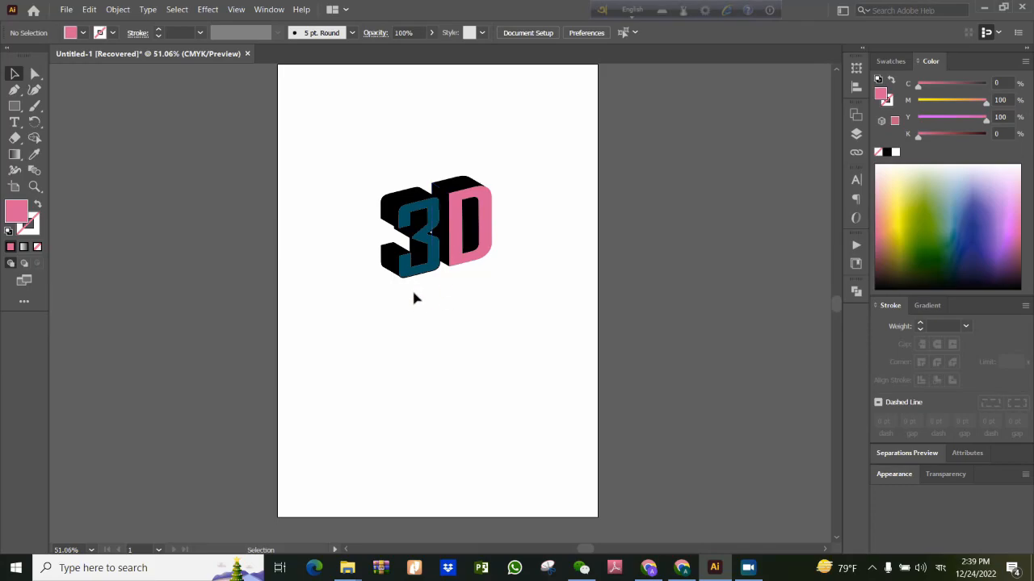
- Select the upper extruded faces of the 3 and unite them into one shape with Pathfinder
left_click(410, 202)
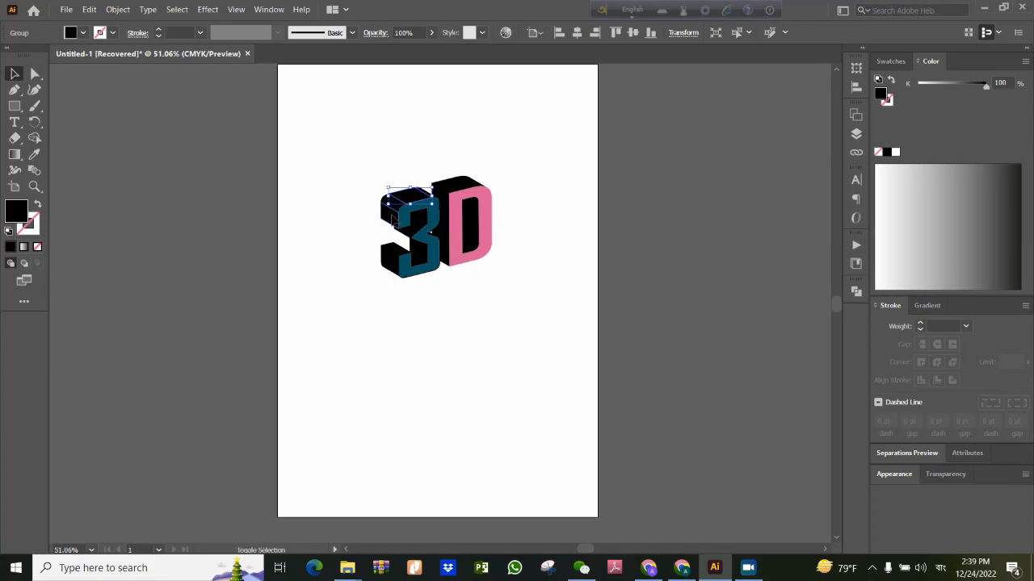
left_click(392, 216, "shift")
left_click(393, 206, "shift")
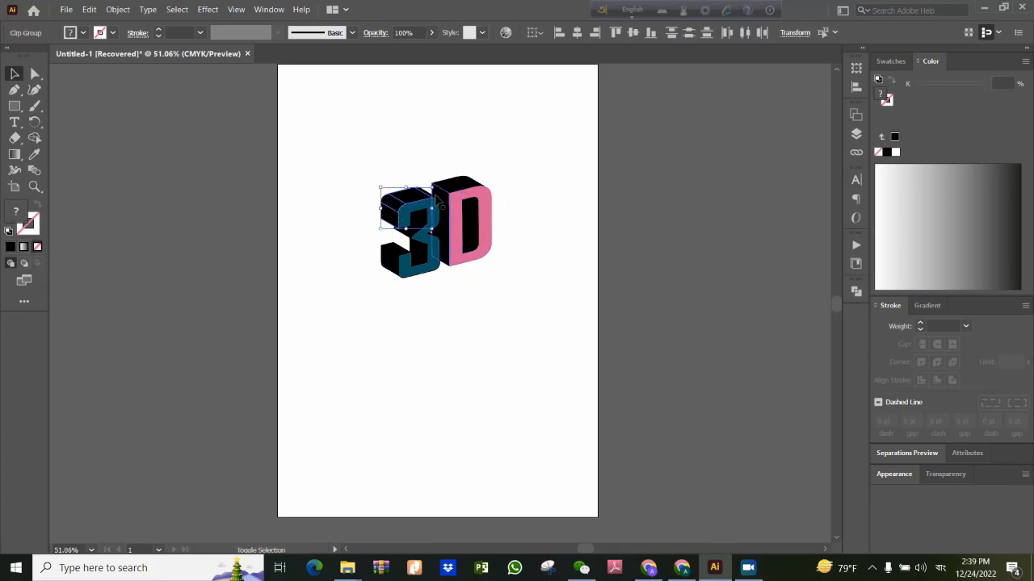
left_click(432, 198, "shift")
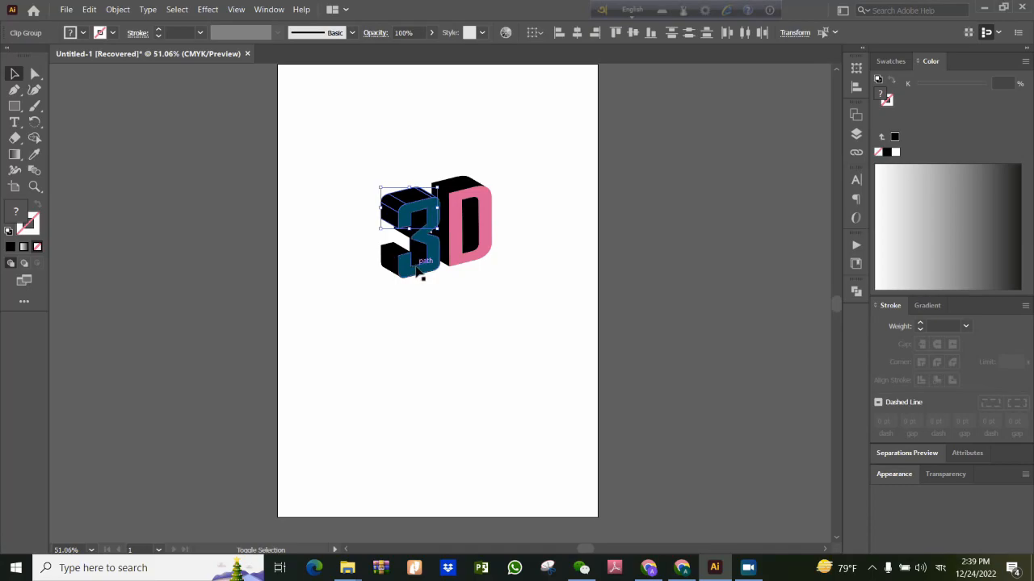
left_click(857, 292)
left_click(700, 323)
left_click(556, 166)
- Fill the united upper side of the 3 with the dark blue swatch C=100 M=100 Y=25 K=25
left_click(395, 207)
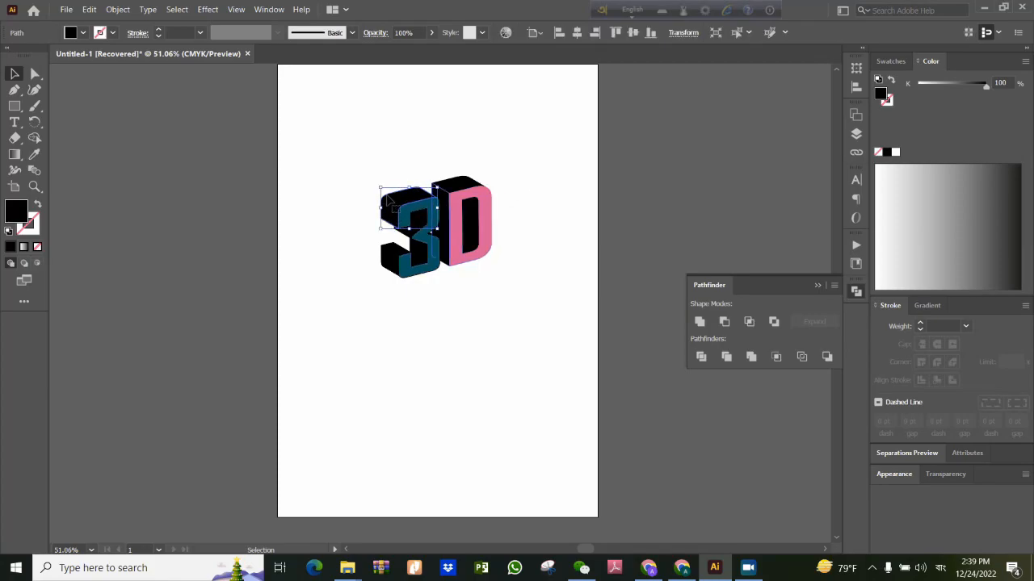
left_click(72, 33)
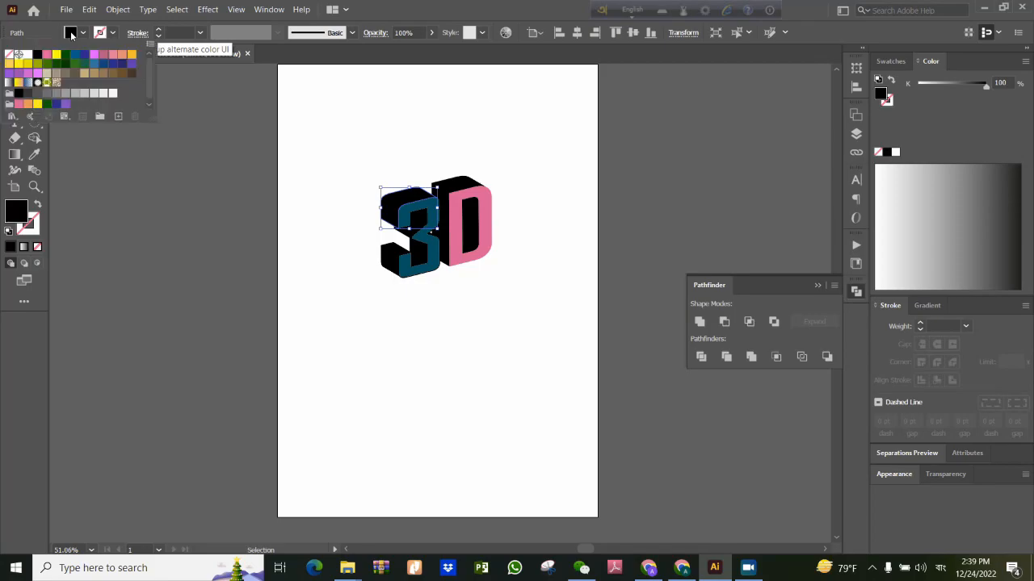
left_click(121, 64)
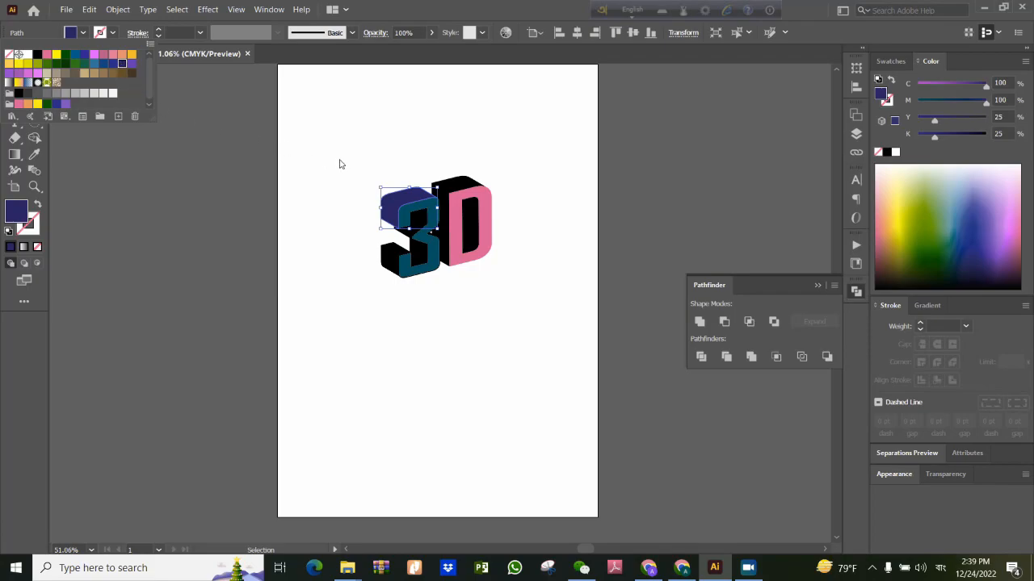
left_click(412, 158)
left_click(554, 192)
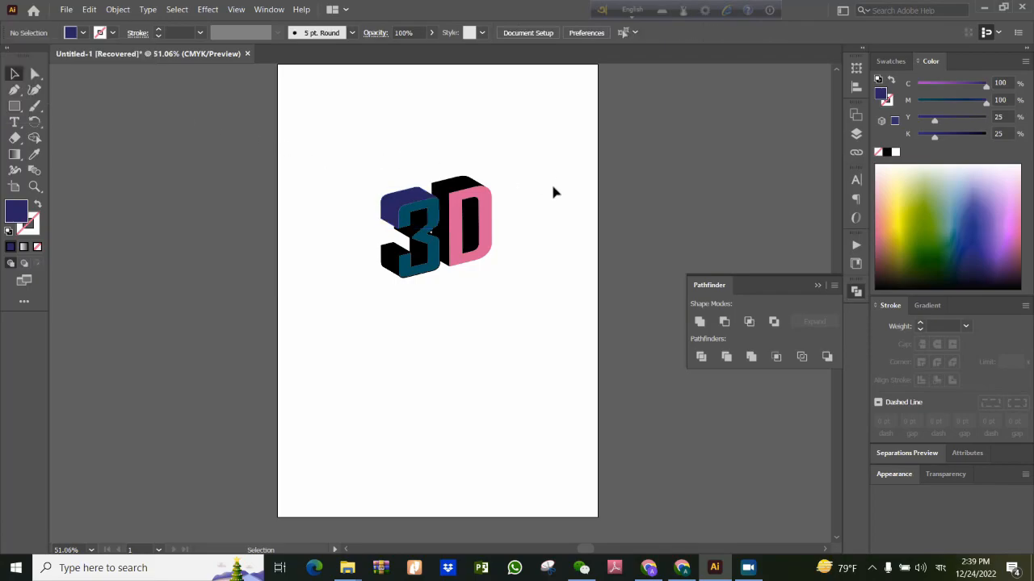
- Select the D's top, corner and side extrusion faces and unite them into one shape with Pathfinder
left_click(459, 190)
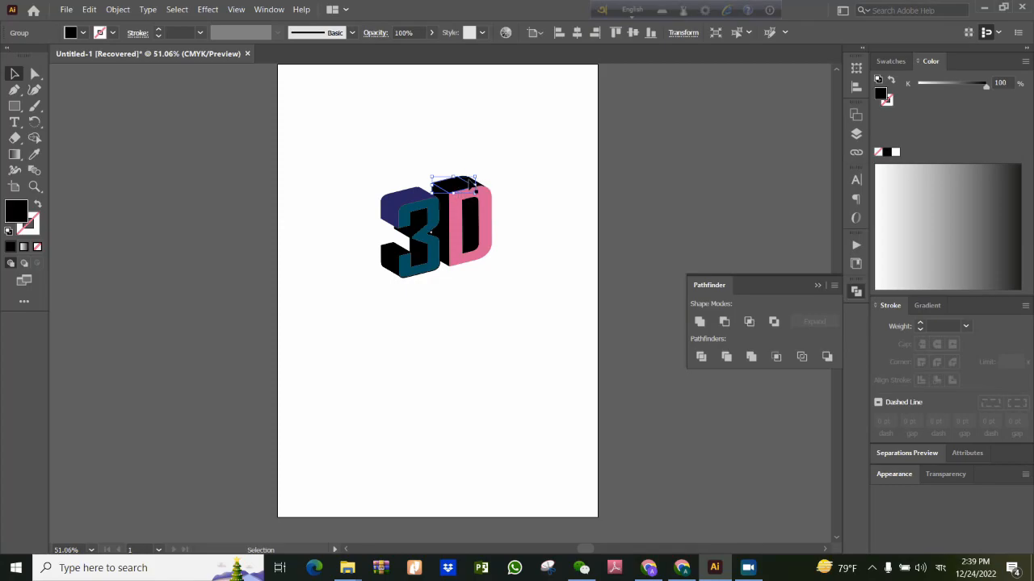
left_click(477, 189, "shift")
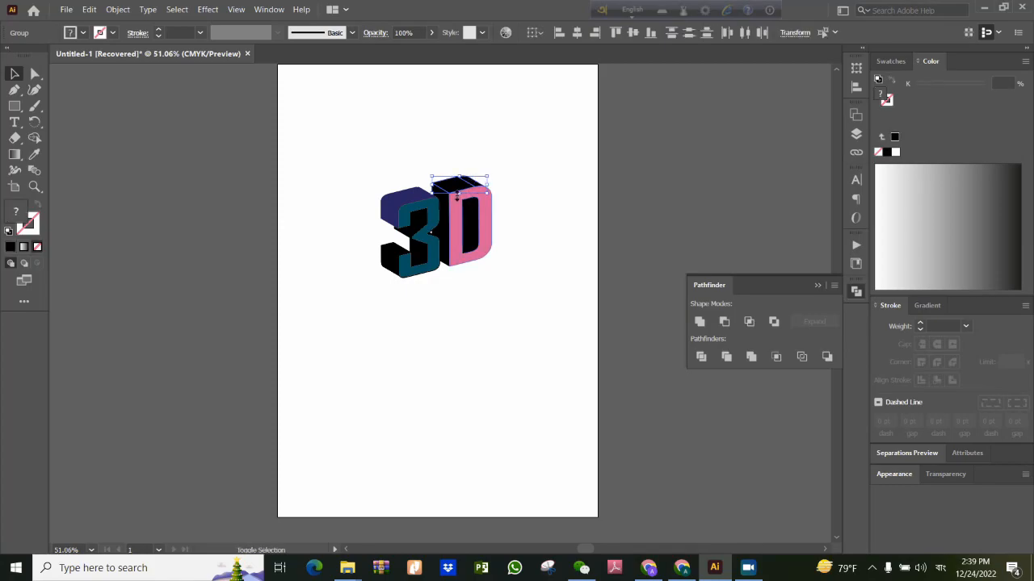
left_click(449, 208, "shift")
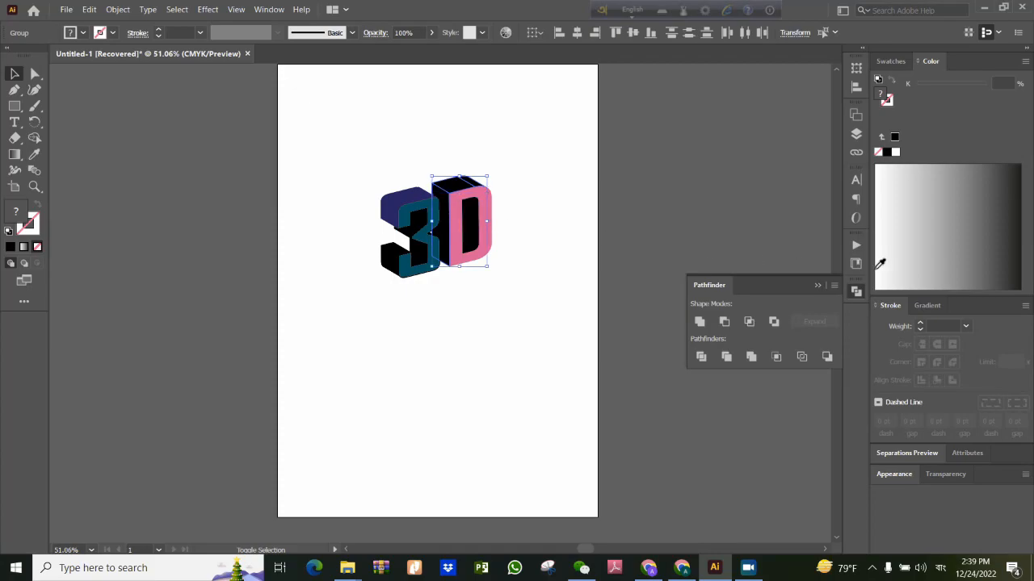
left_click(699, 322)
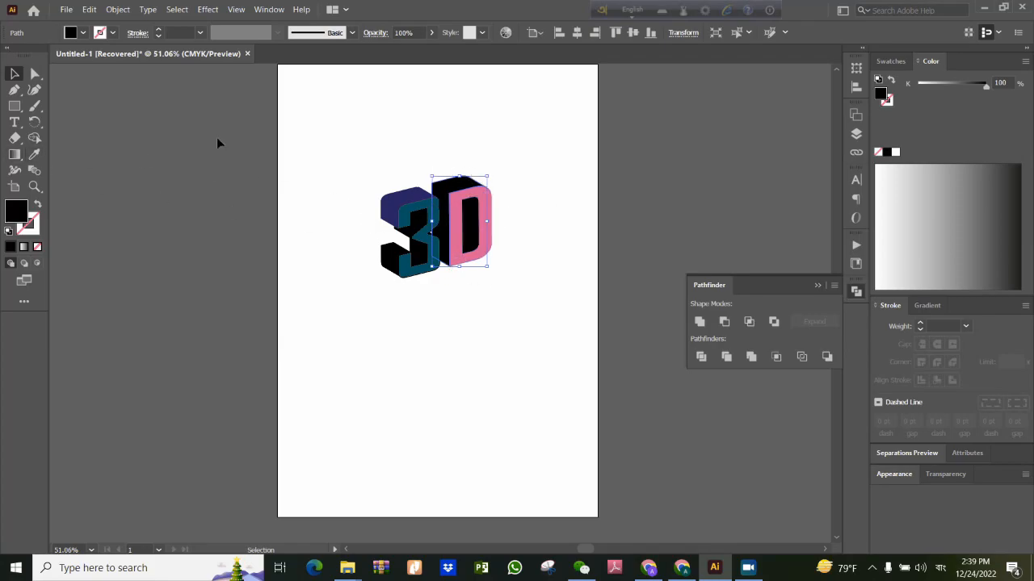
- Try the C=100 M=100 blue and the C=100 cyan swatches on the D's united outer side
left_click(72, 34)
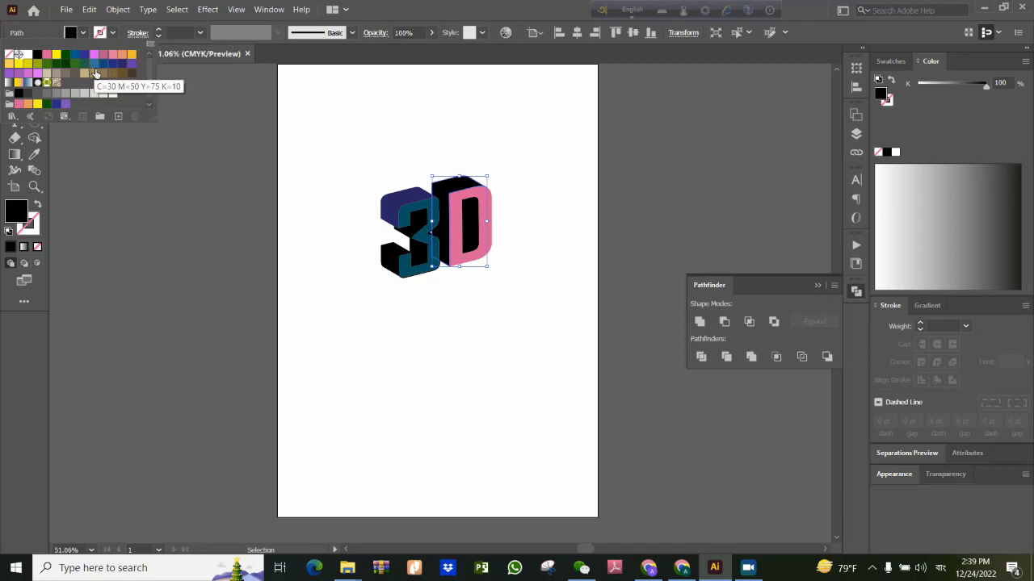
left_click(85, 54)
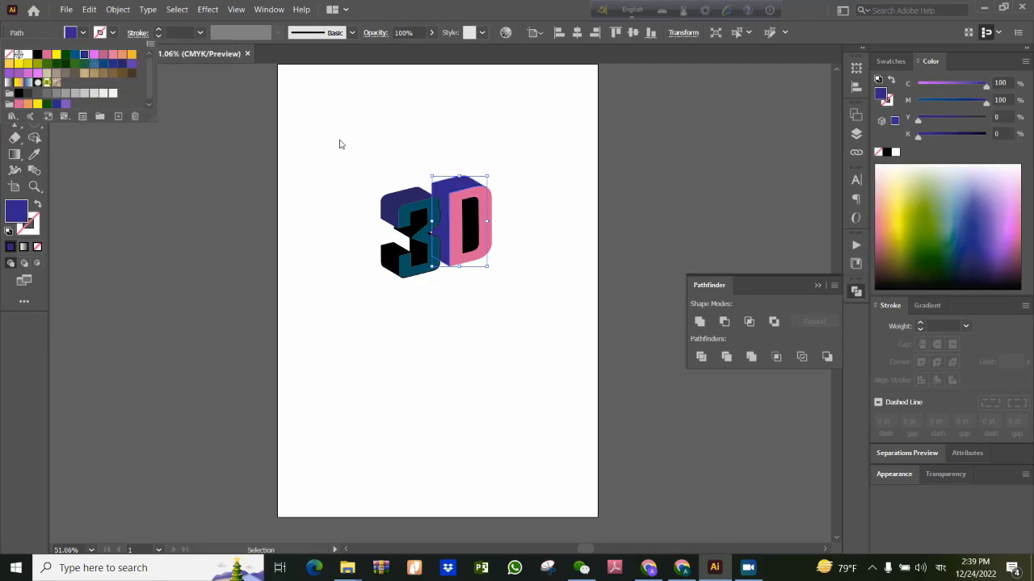
left_click(75, 54)
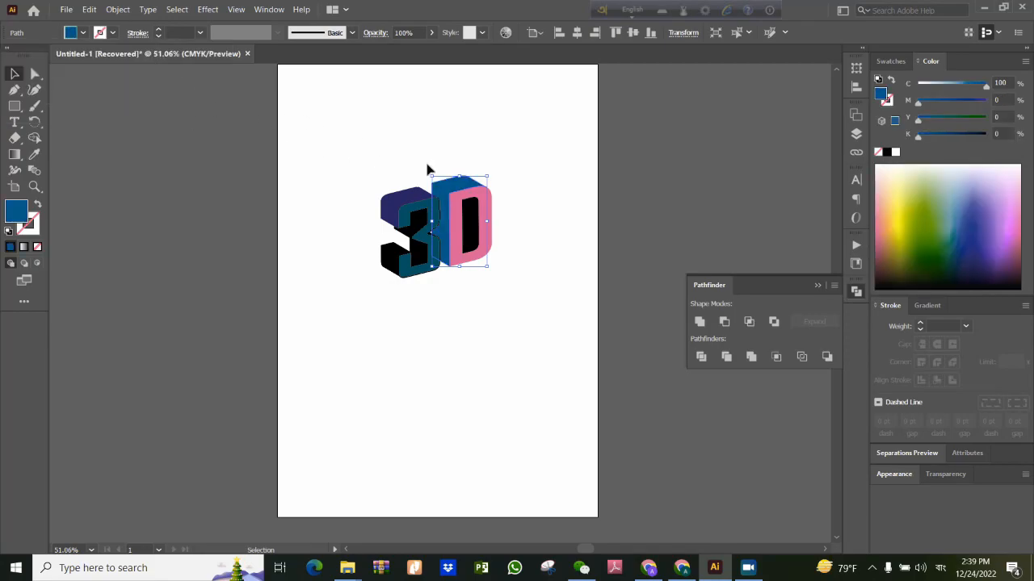
- Fill the D's united outer side with the dark blue swatch C=100 M=100 Y=25 K=25
left_click(68, 36)
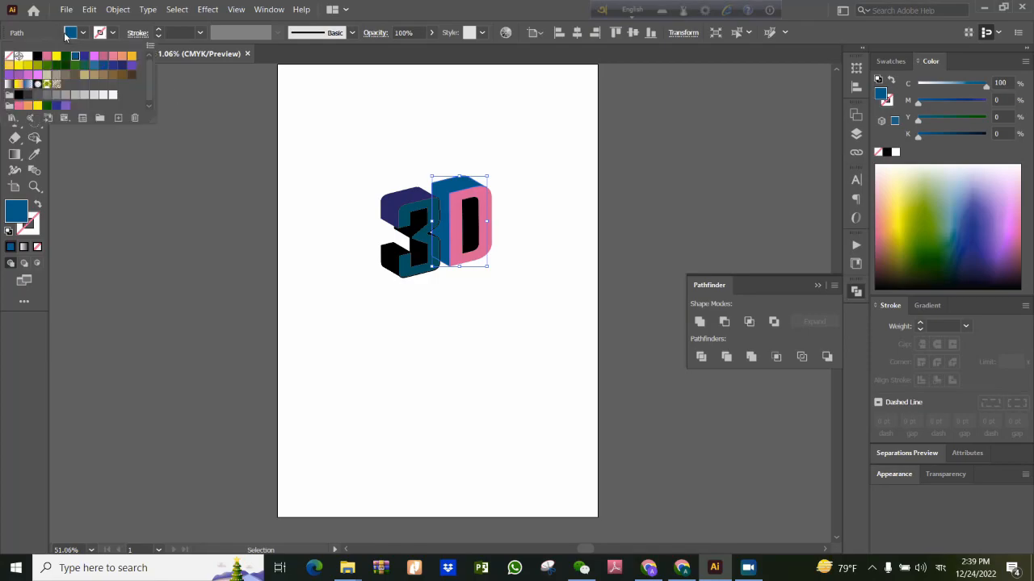
left_click(115, 67)
left_click(119, 70)
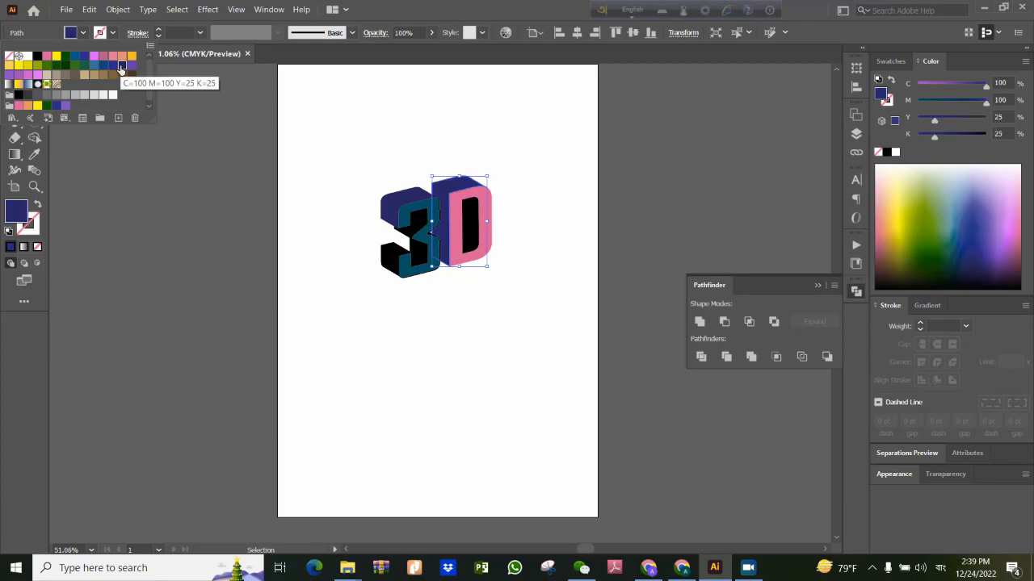
left_click(552, 251)
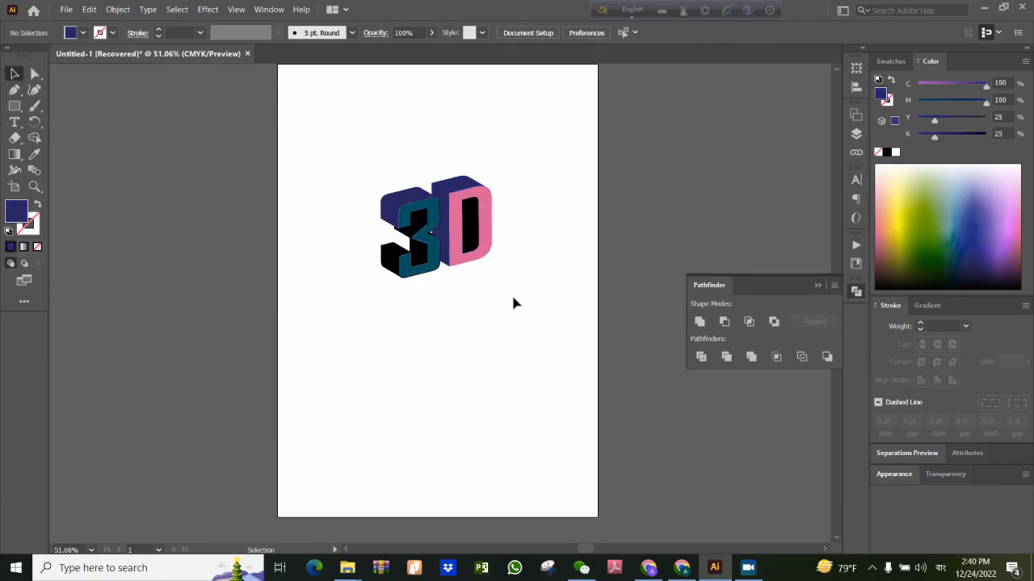
- Select the black inner side faces in the D's counter and unite them into one shape with Pathfinder
left_click(479, 223)
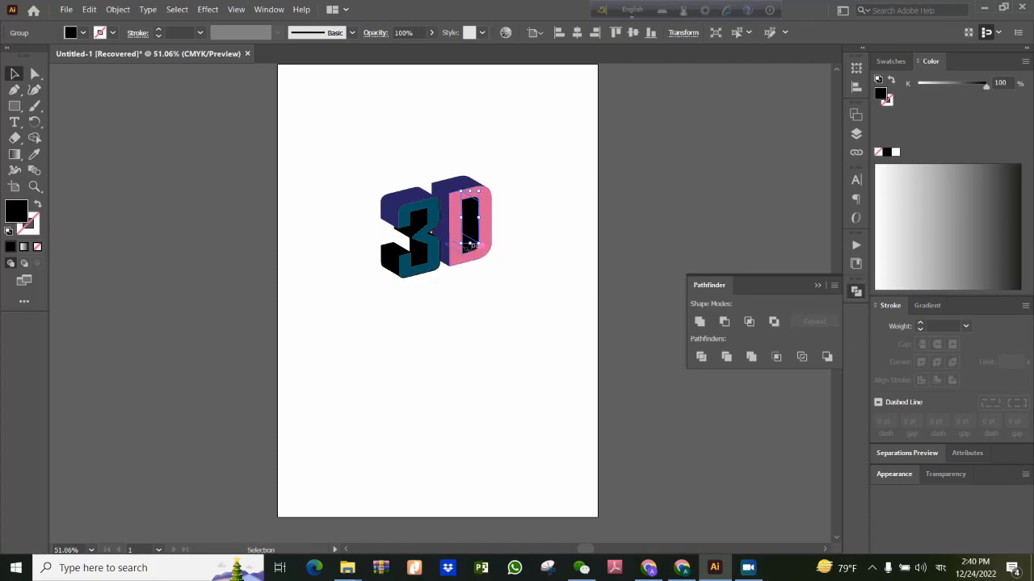
left_click(473, 251, "shift")
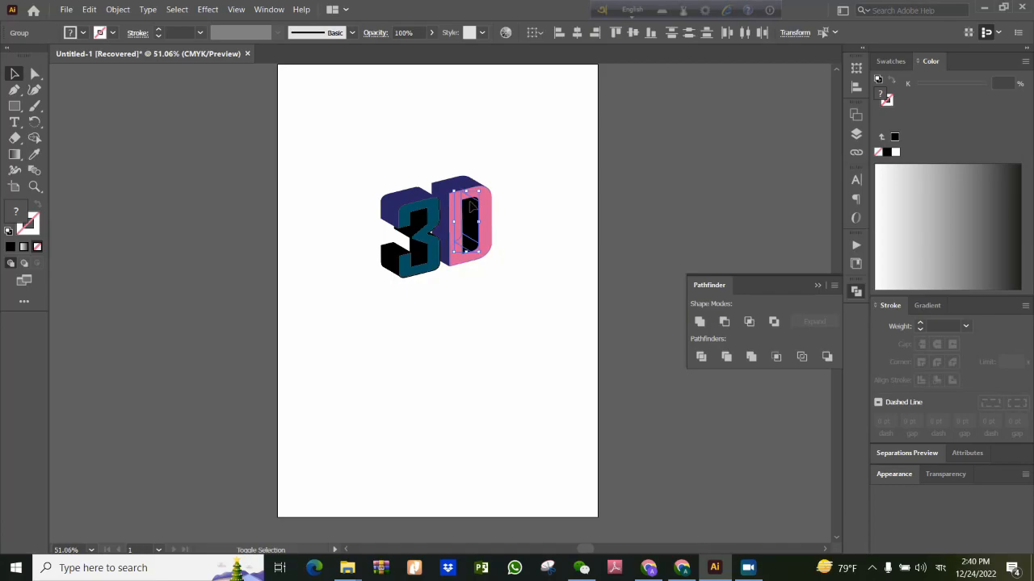
left_click(699, 321)
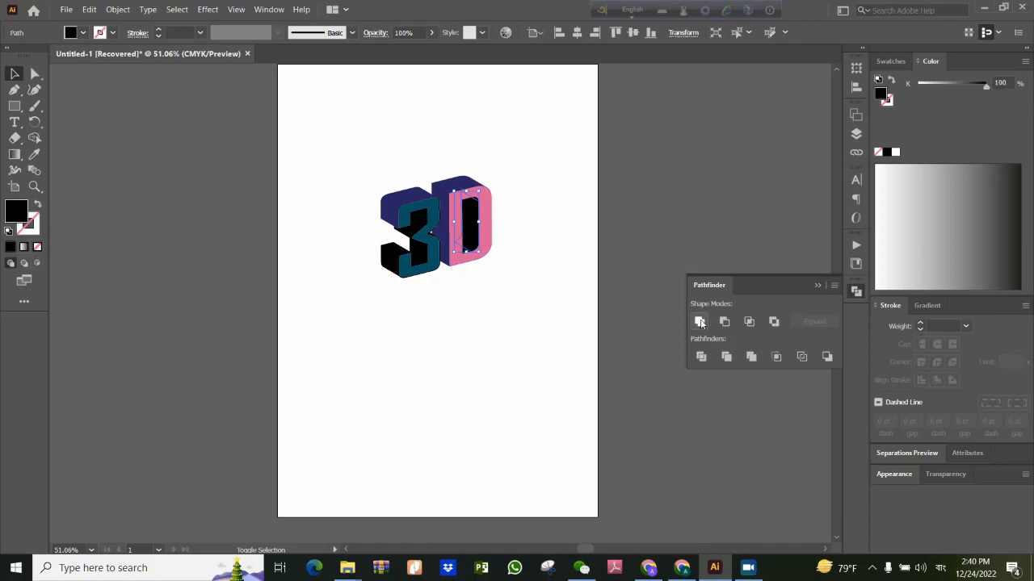
left_click(492, 301)
- Fill the united inner side of the D's counter with a light grey of K=23
left_click(472, 245)
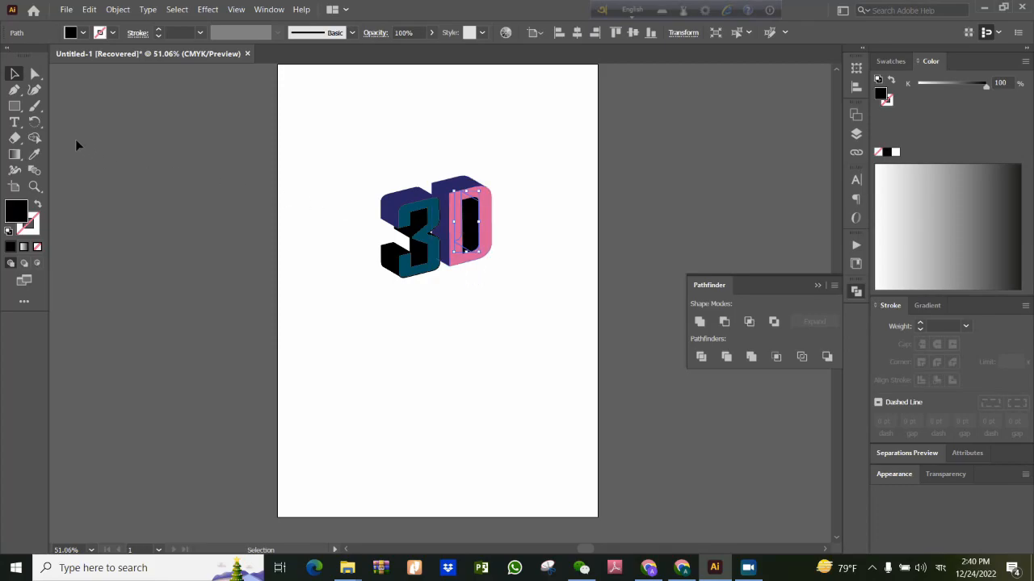
left_click(75, 34)
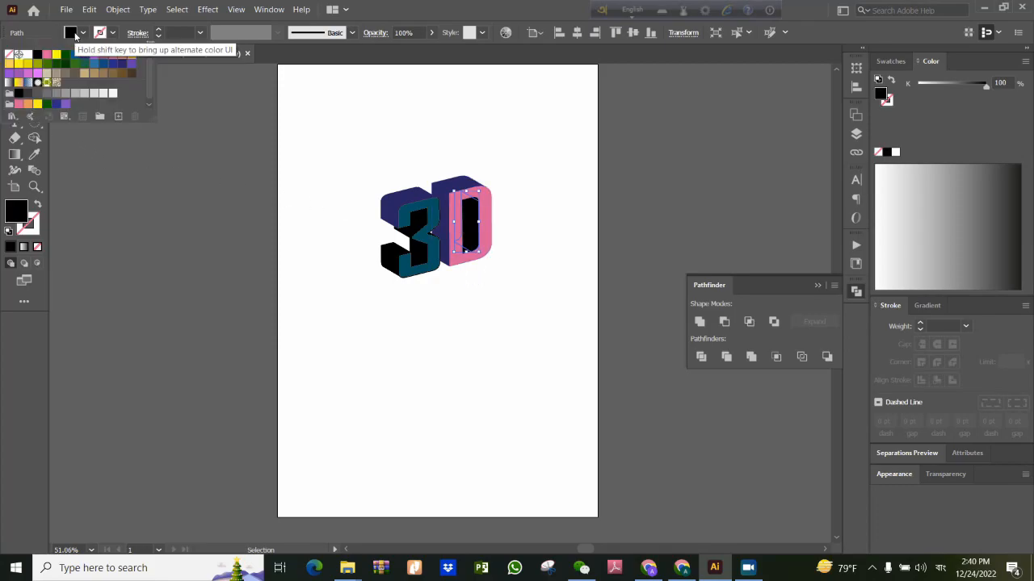
left_click(939, 85)
left_click_drag(985, 90, 935, 87)
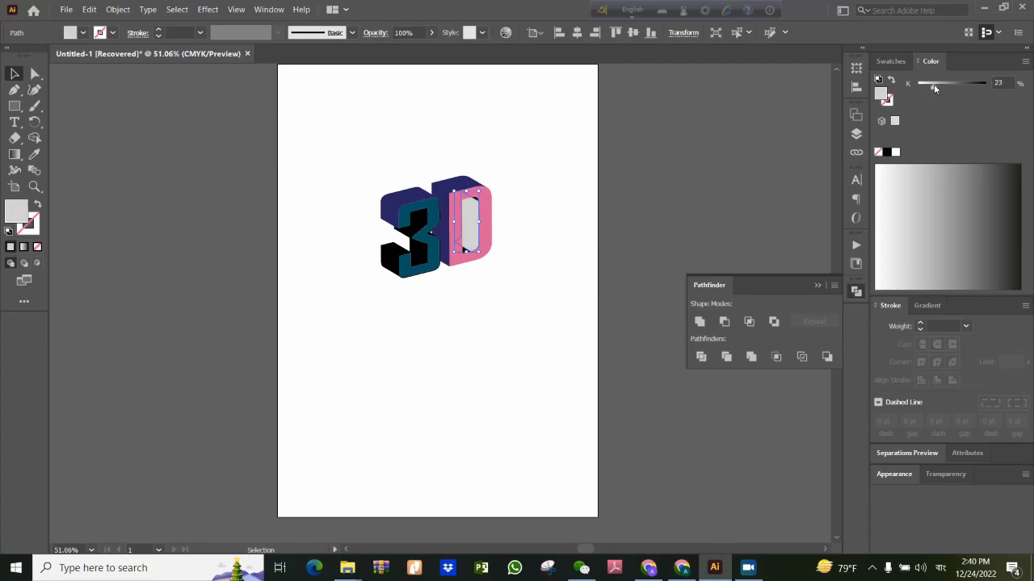
left_click(509, 305)
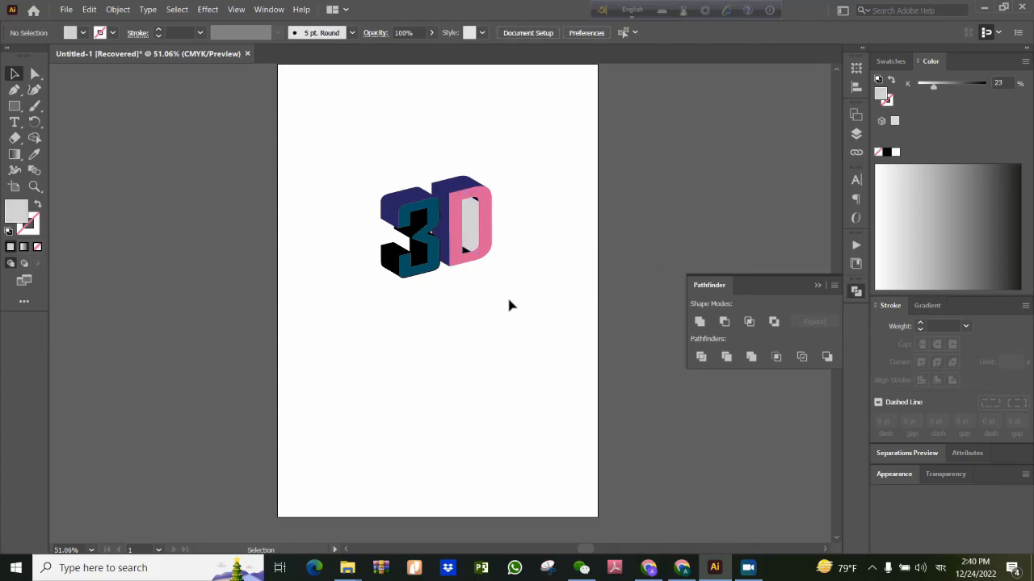
- Try a K=30 grey fill on the small black face at the lower end of the D's counter
left_click(465, 253)
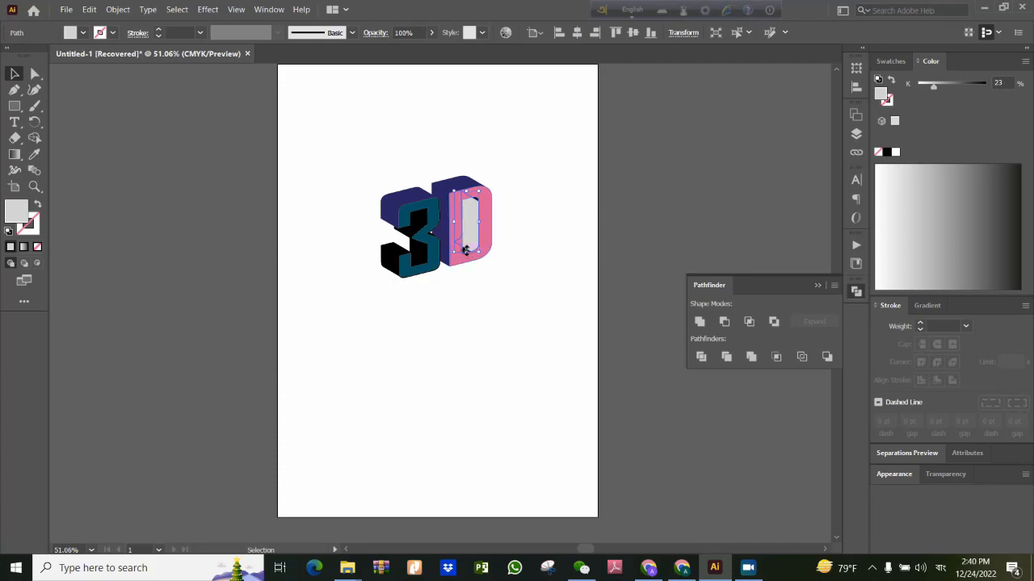
left_click(478, 206)
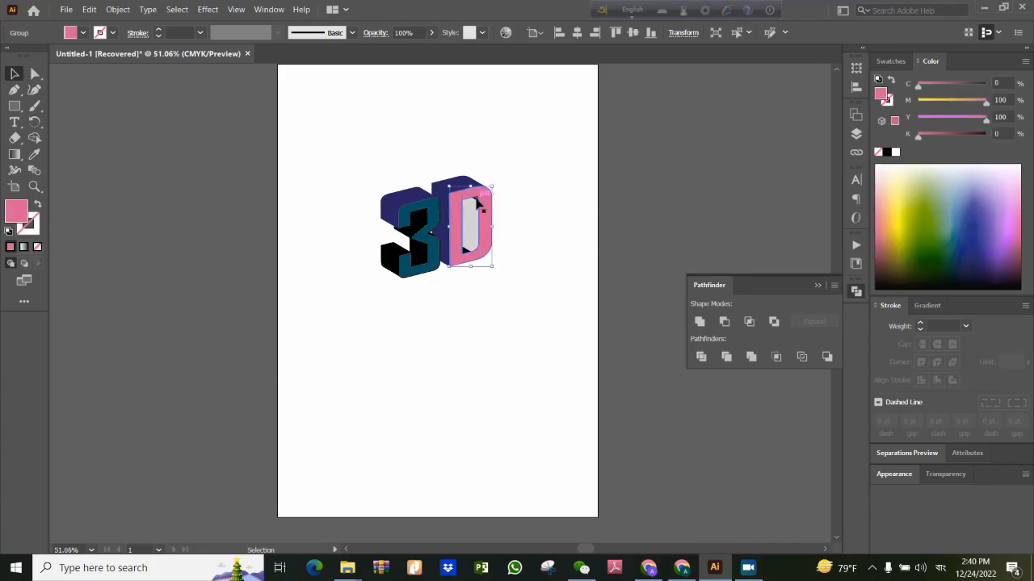
left_click(530, 251)
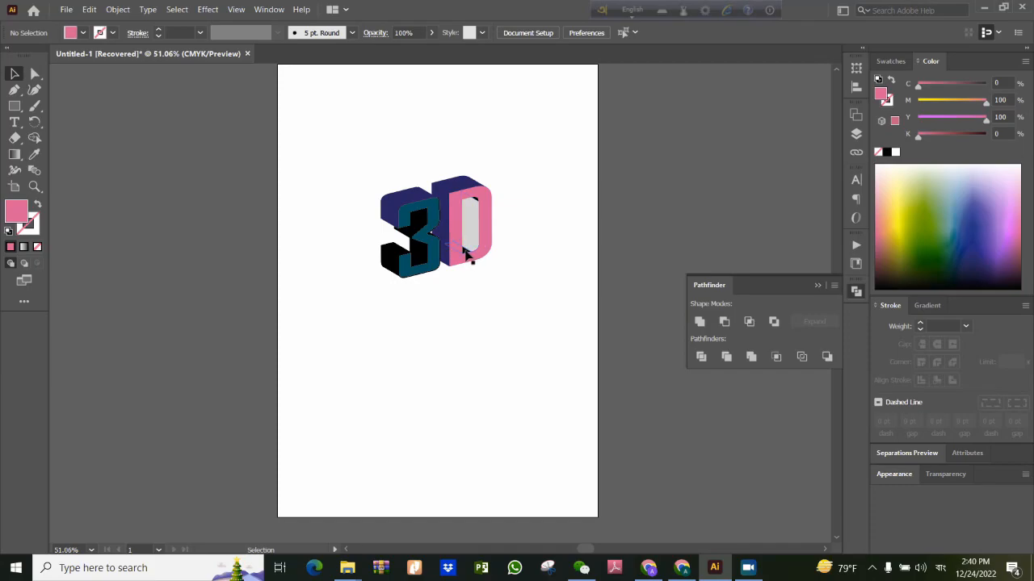
left_click(466, 254)
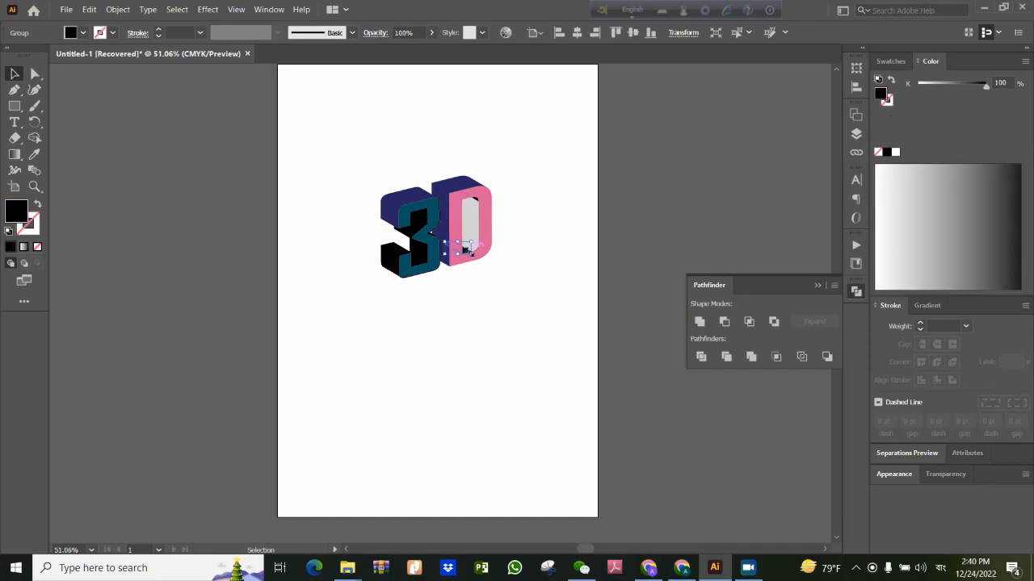
left_click(937, 84)
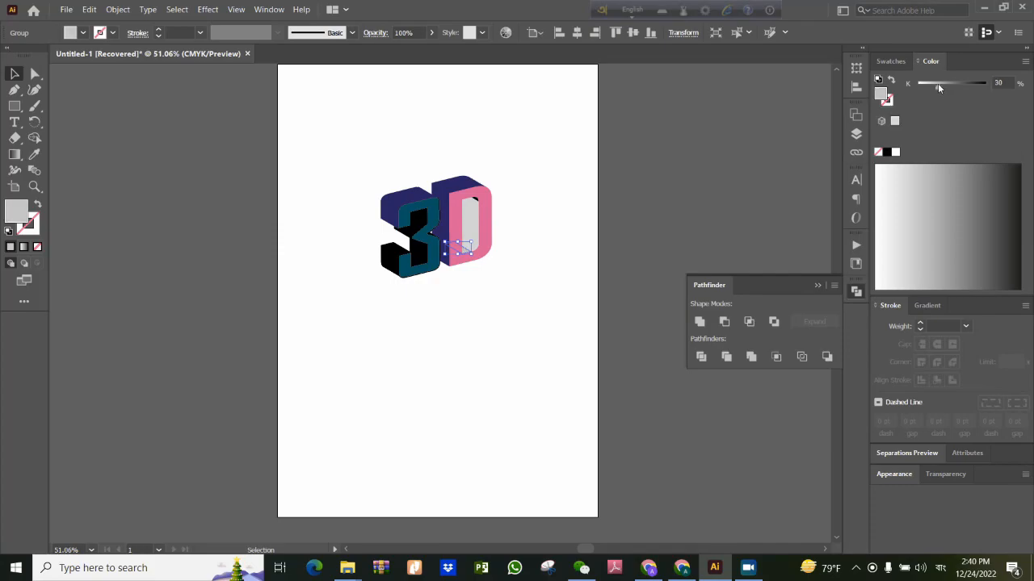
left_click(709, 231)
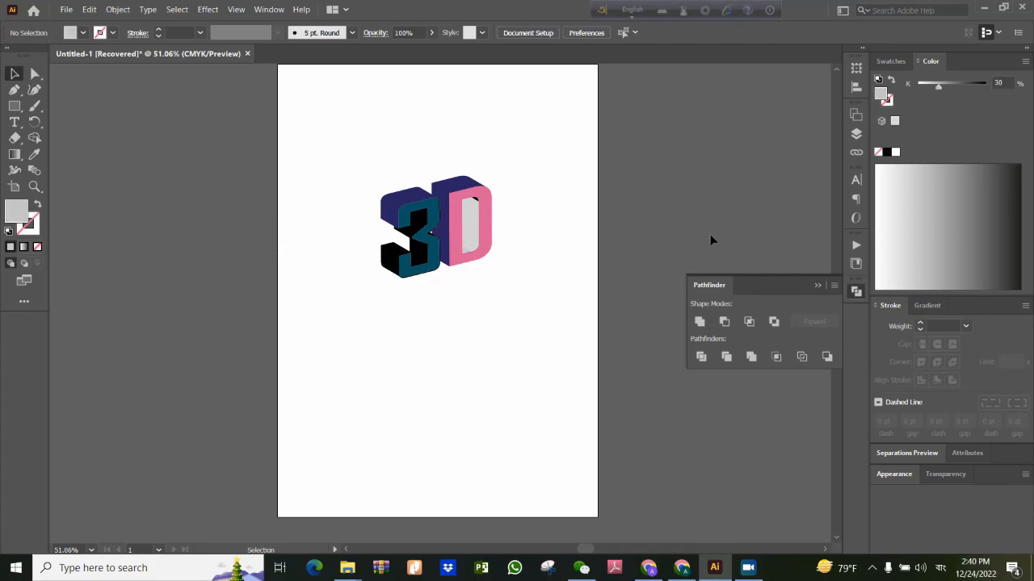
- Set the fill of the small lower face in the D's counter to K=18 grey
left_click(473, 258)
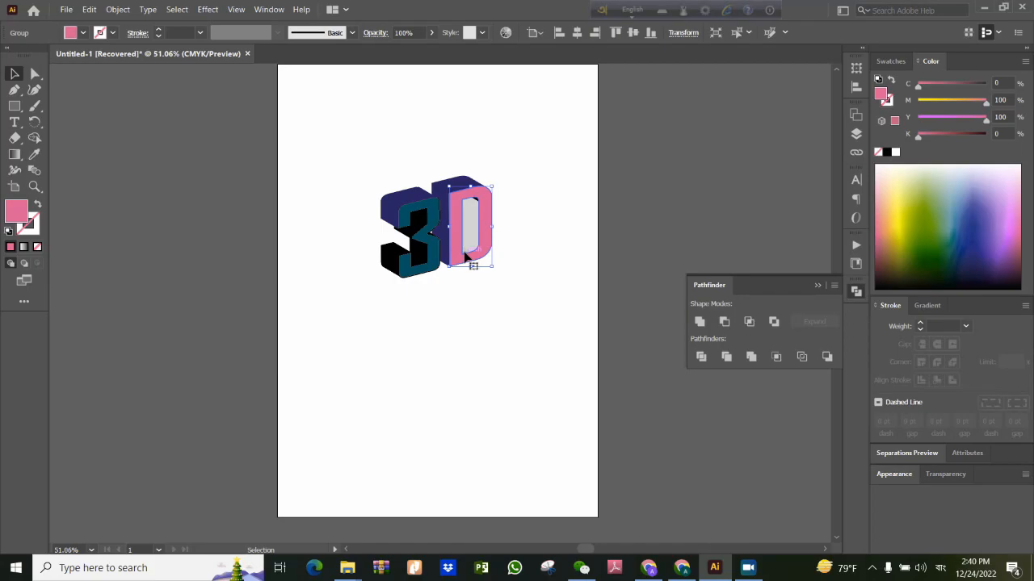
left_click(466, 253)
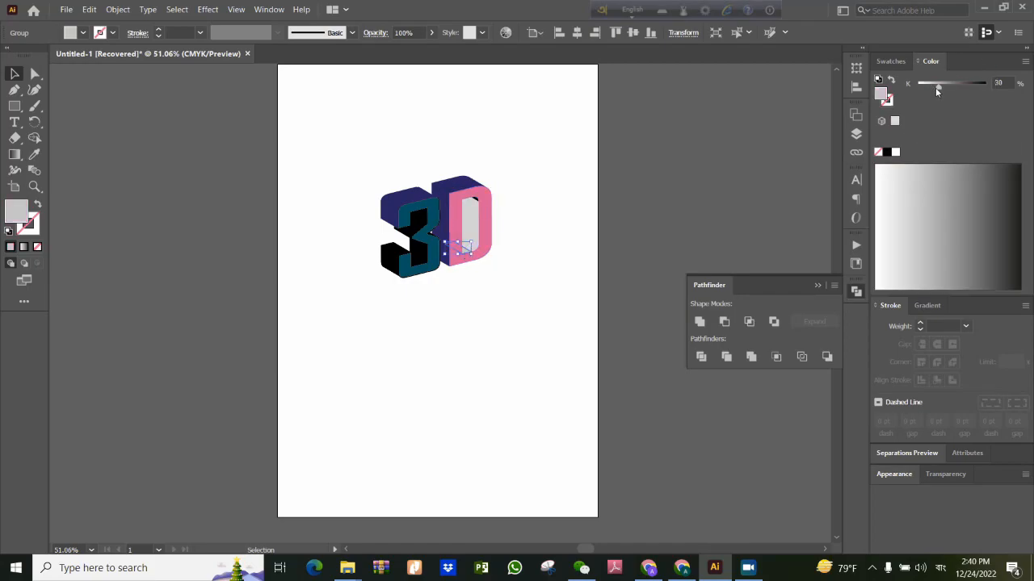
left_click_drag(937, 86, 929, 87)
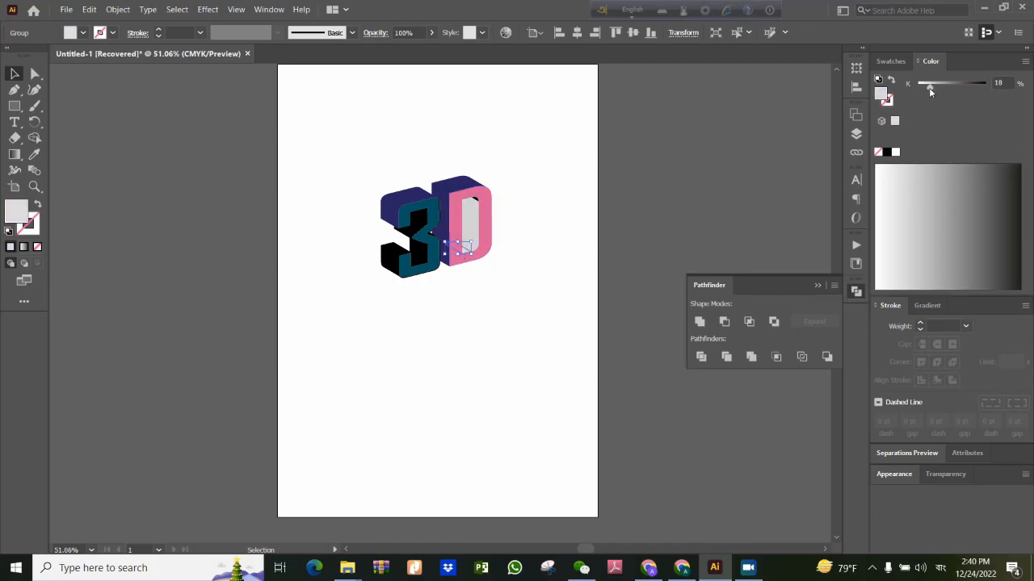
left_click(735, 151)
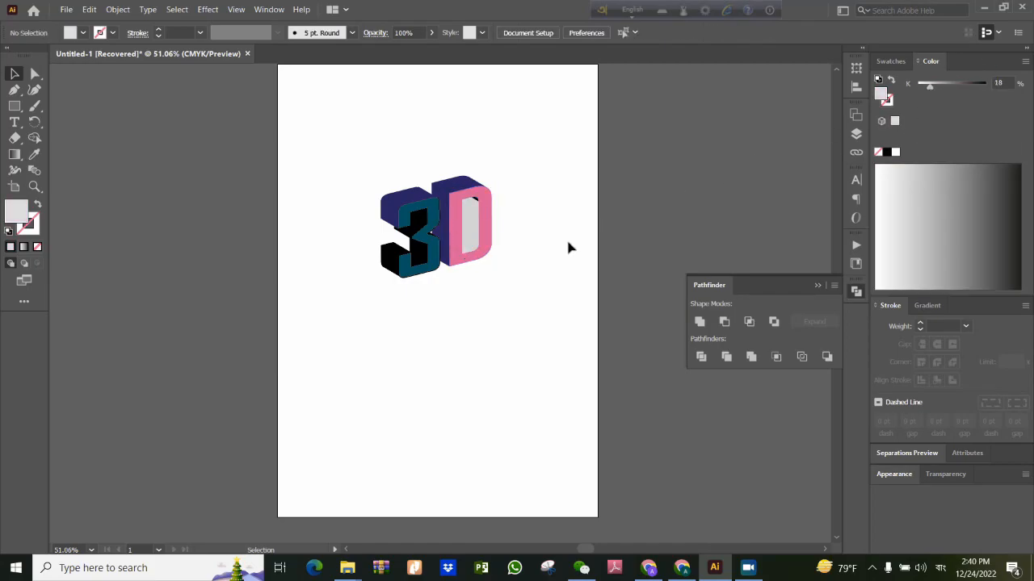
- Try K=9.8 and K=29.02 grey fills on the small black face at the upper end of the D's counter
left_click(477, 205)
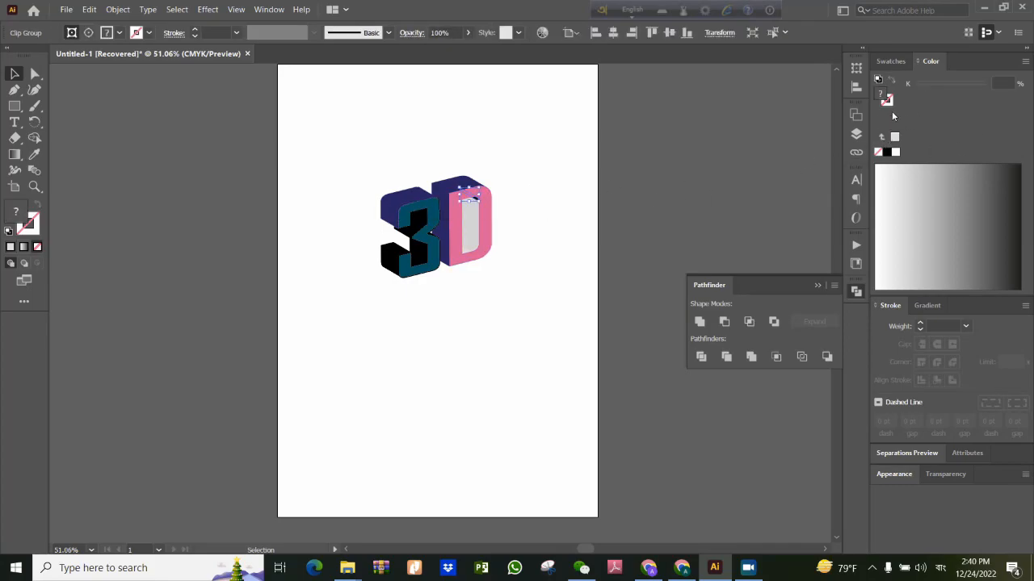
left_click(893, 179)
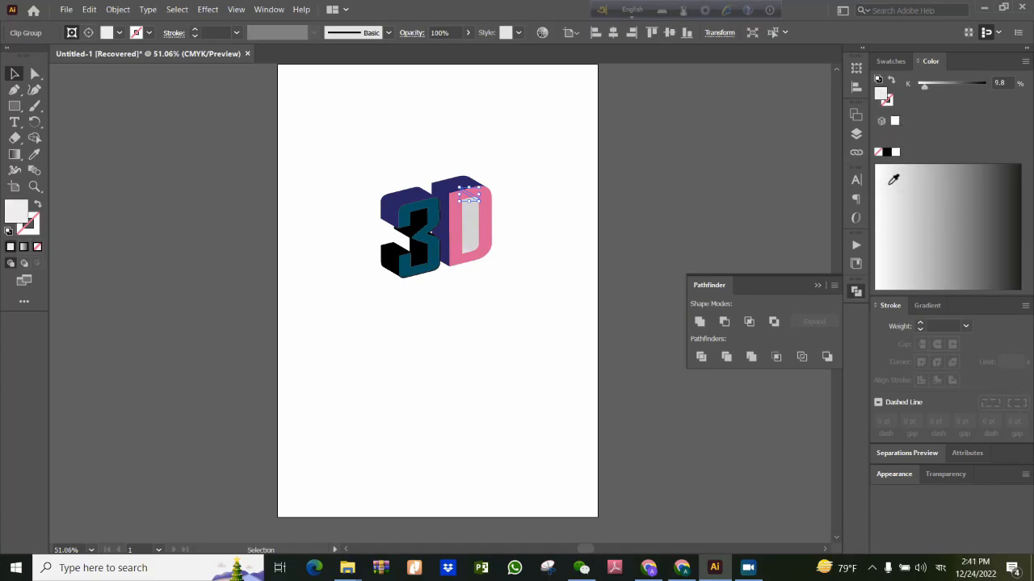
left_click(746, 147)
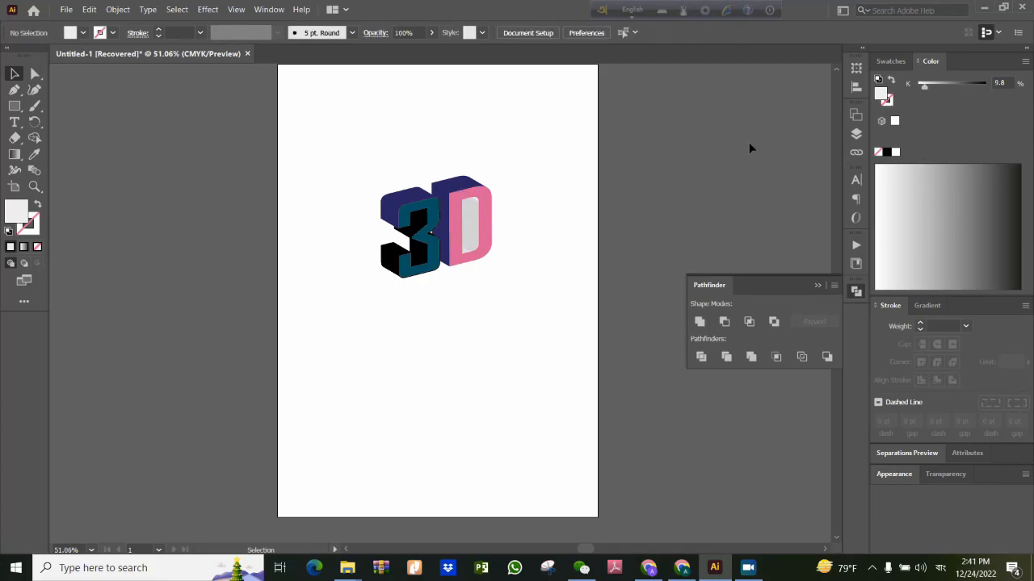
left_click(475, 201)
left_click(922, 195)
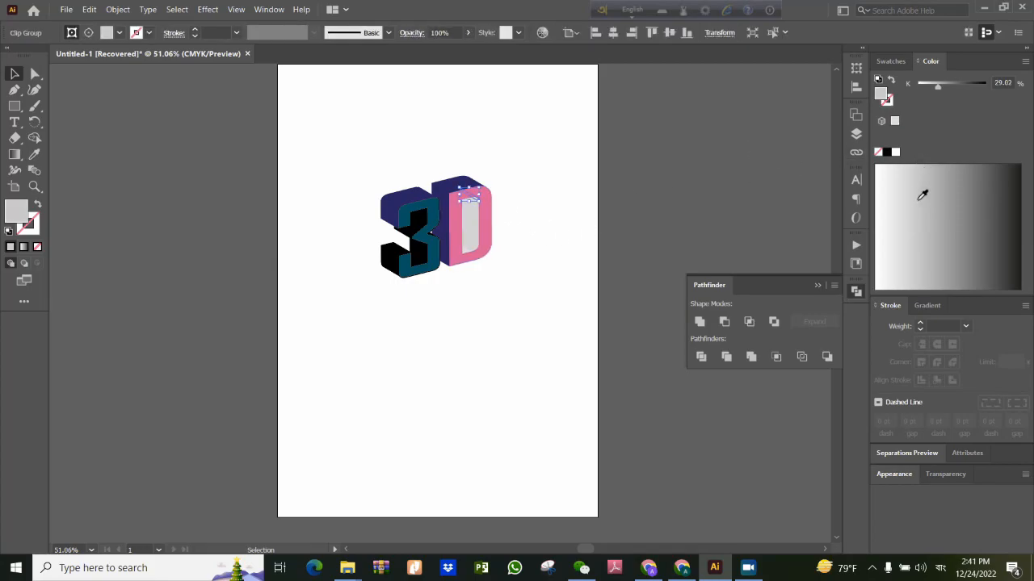
left_click(543, 245)
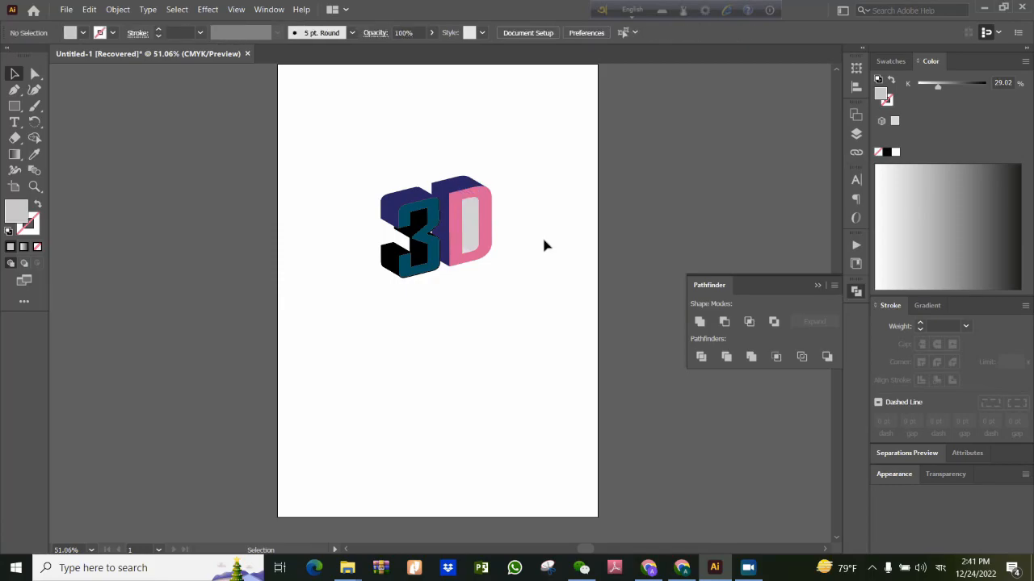
- Fill the small upper face in the D's counter with a light grey of K=19.61
left_click(476, 208)
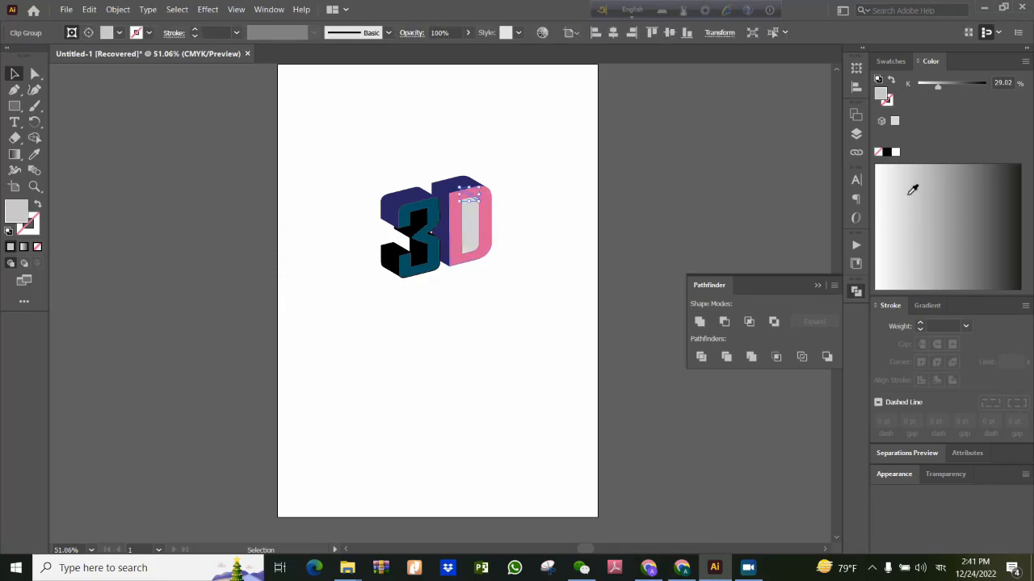
left_click(910, 185)
left_click(549, 255)
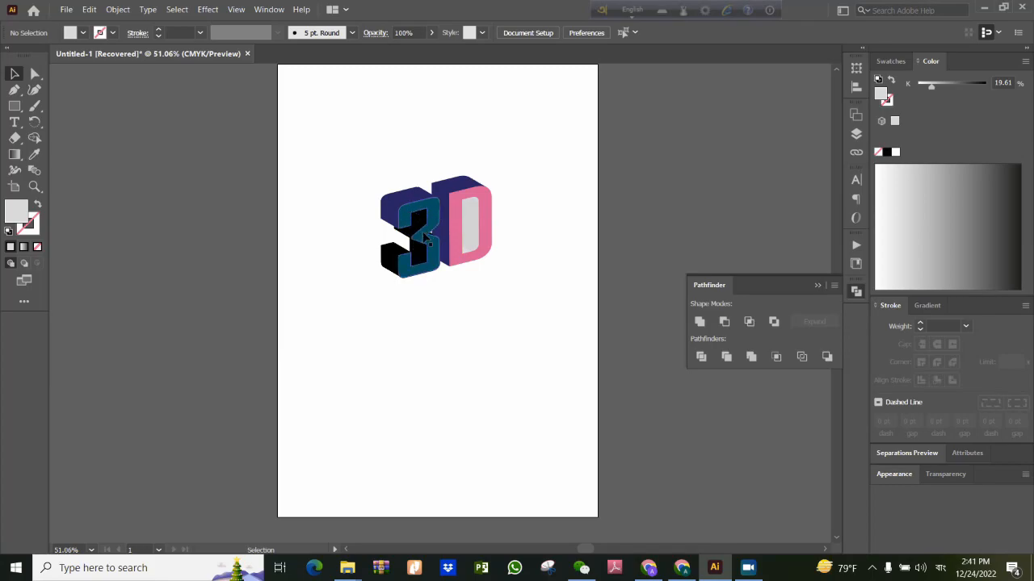
- Select the black extrusion faces on the 3's lower arm and unite them into one shape with Pathfinder
left_click(394, 267)
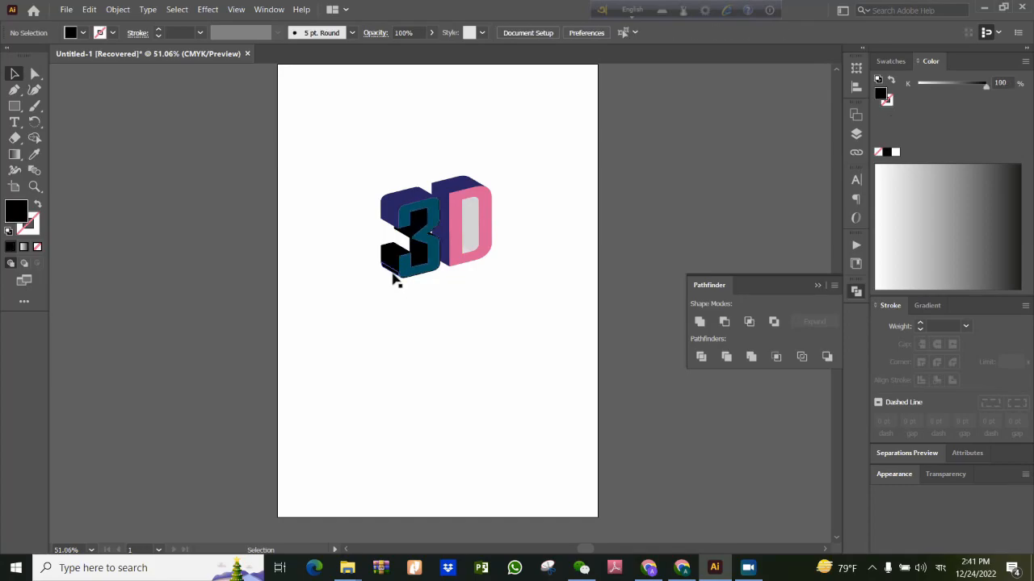
left_click(395, 275)
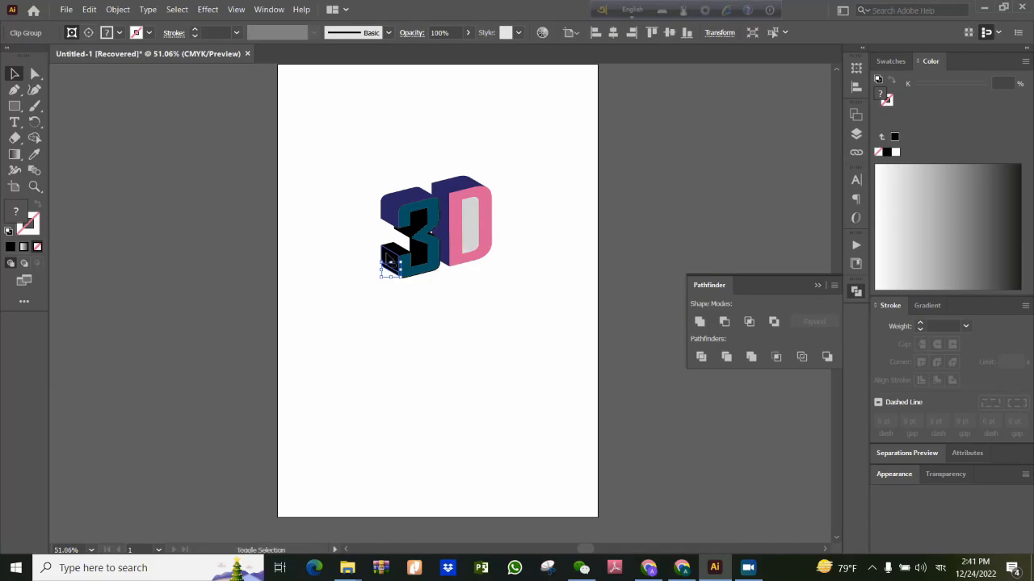
left_click(391, 255, "shift")
left_click(392, 251, "shift")
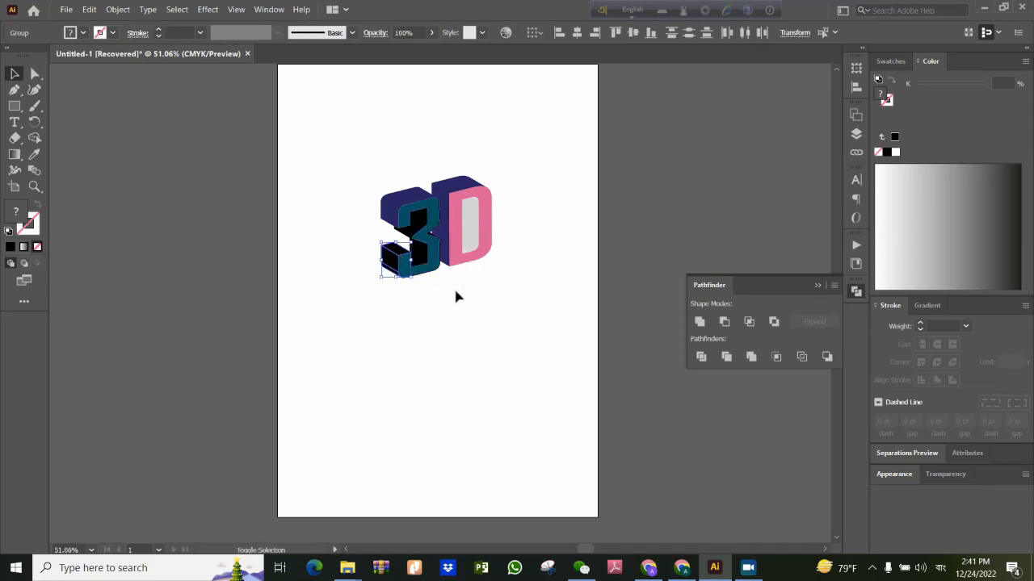
left_click(707, 321)
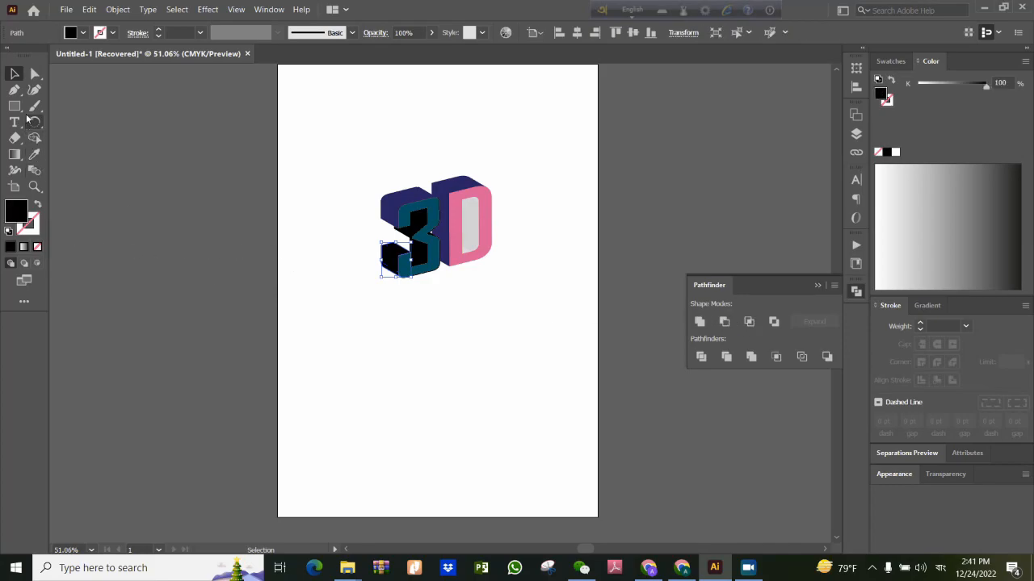
- Fill the united side of the 3's lower arm with the dark blue swatch C=100 M=100 Y=25 K=25
left_click(81, 32)
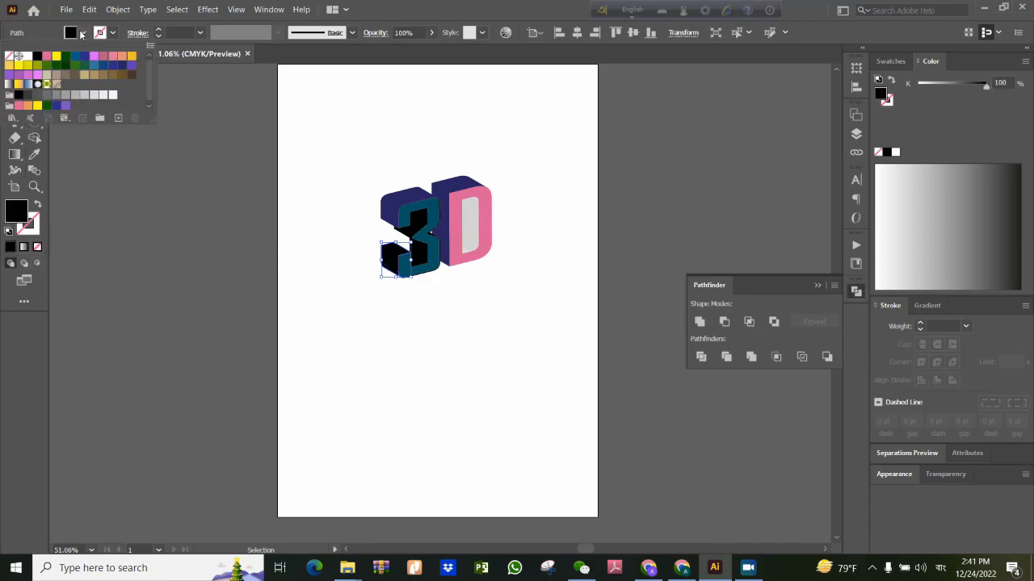
left_click(122, 65)
left_click(446, 348)
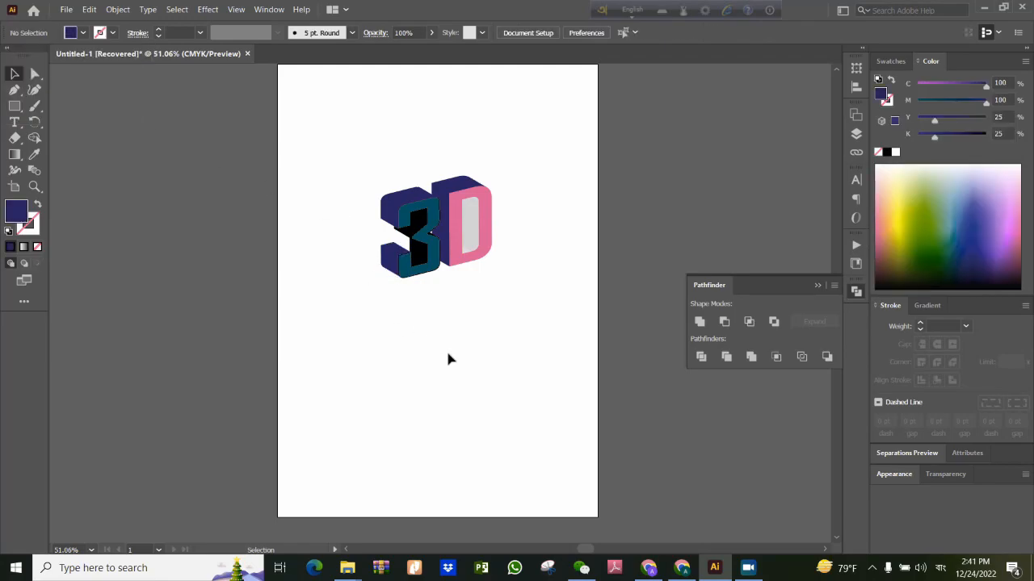
left_click(420, 214)
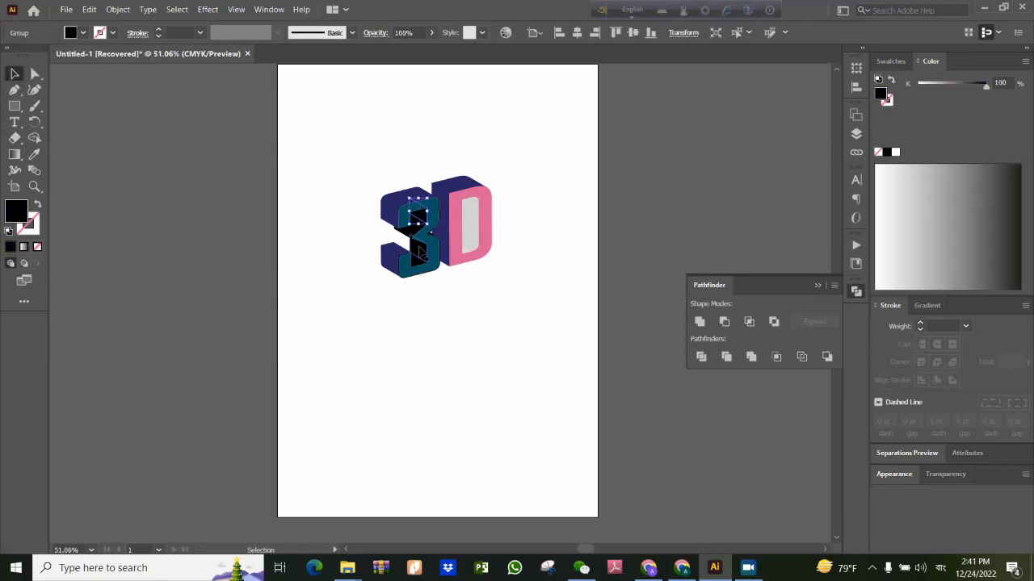
left_click(417, 243, "shift")
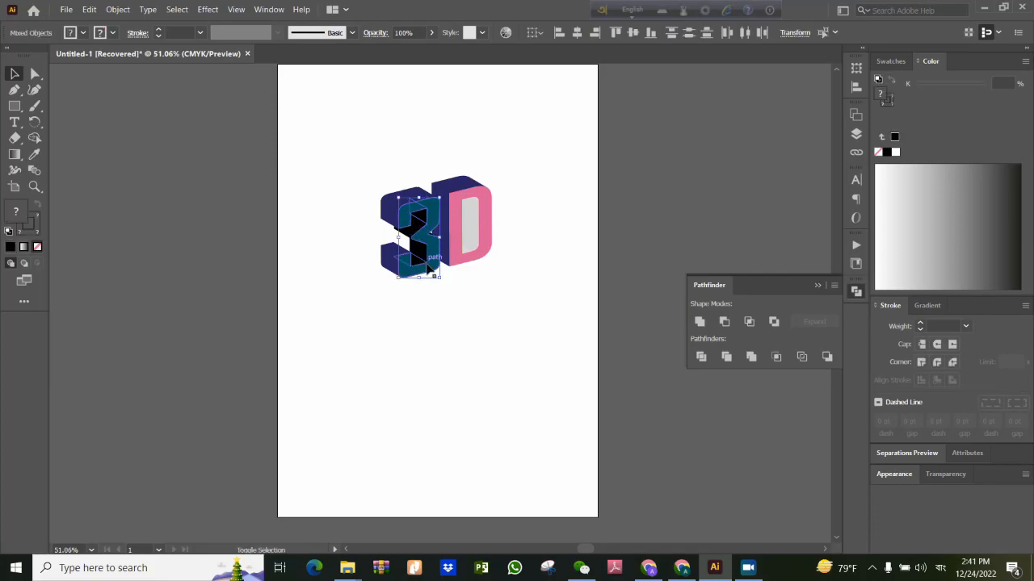
left_click(464, 319)
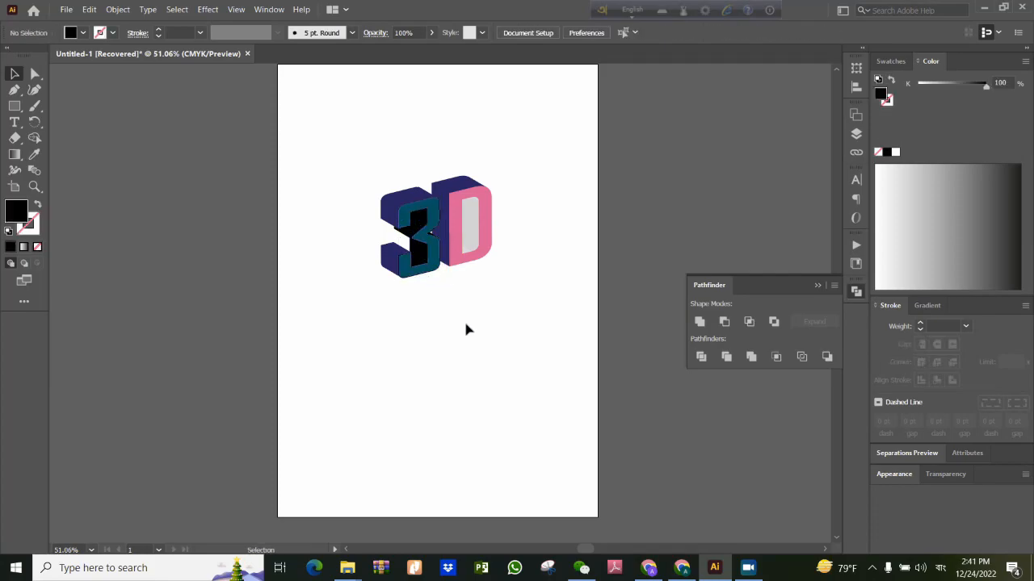
- Select the black inner side faces of the 3 and unite them into one shape with Pathfinder
left_click(418, 259)
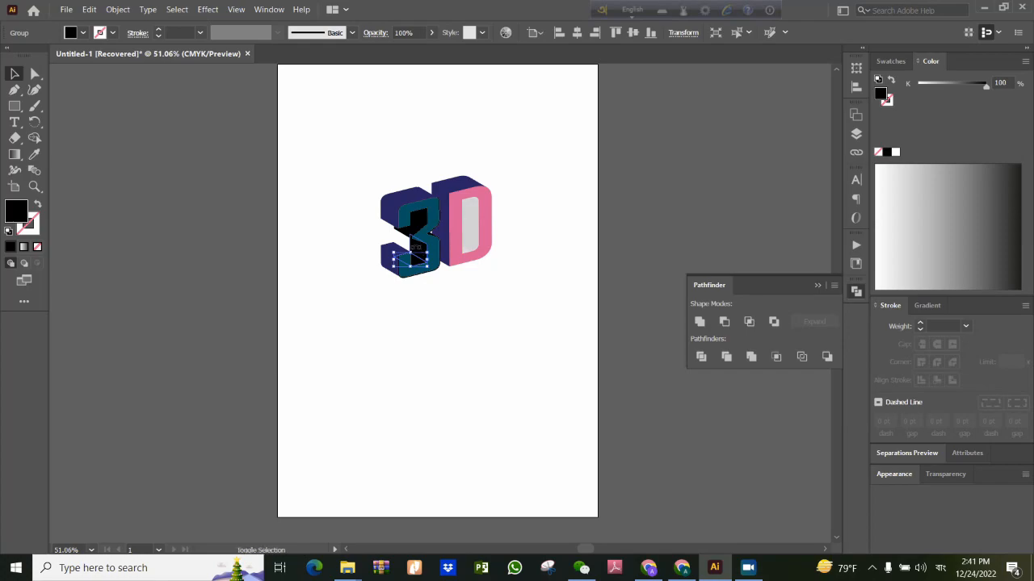
left_click(416, 238, "shift")
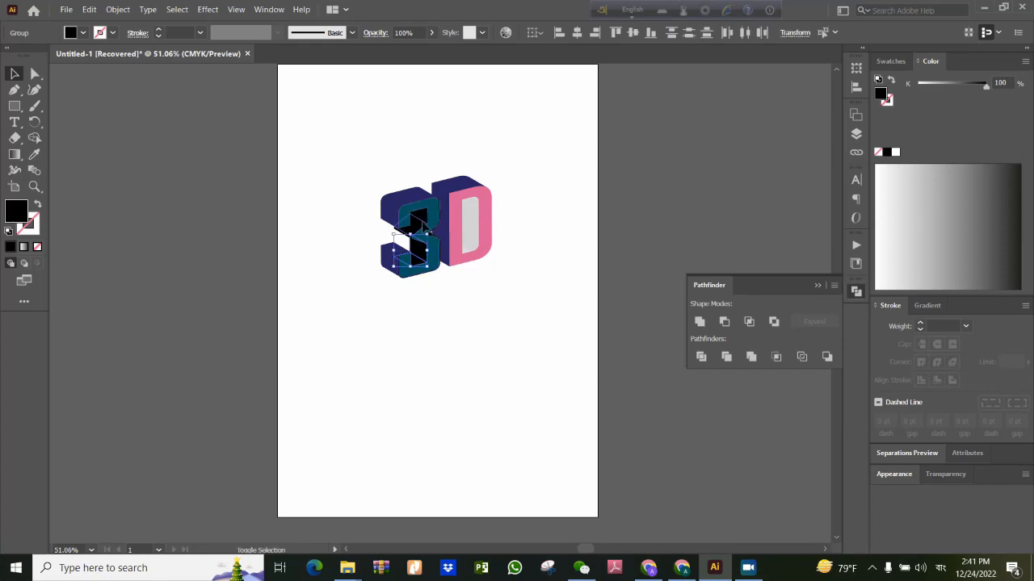
left_click(416, 228, "shift")
left_click(412, 203, "shift")
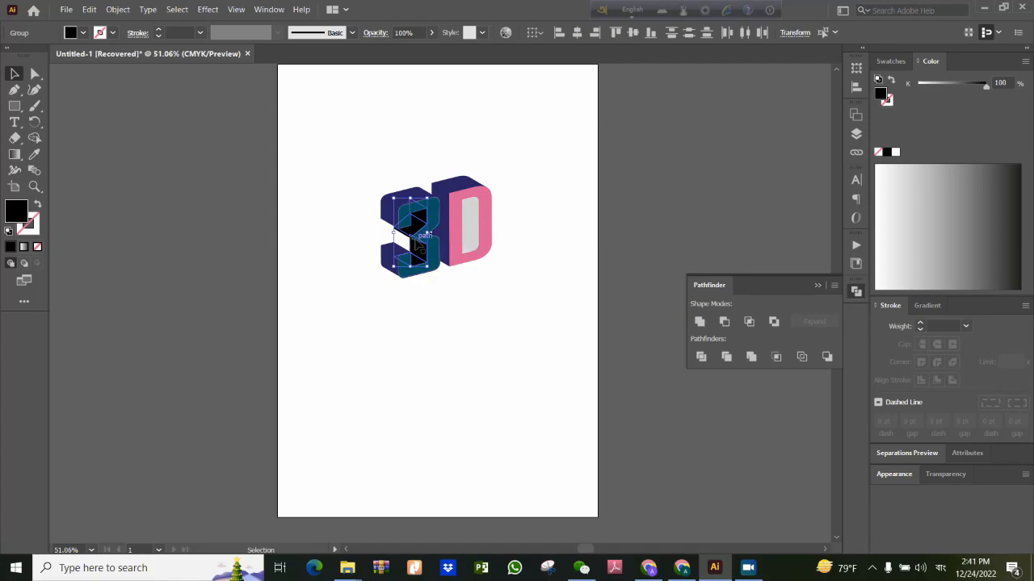
left_click(699, 322)
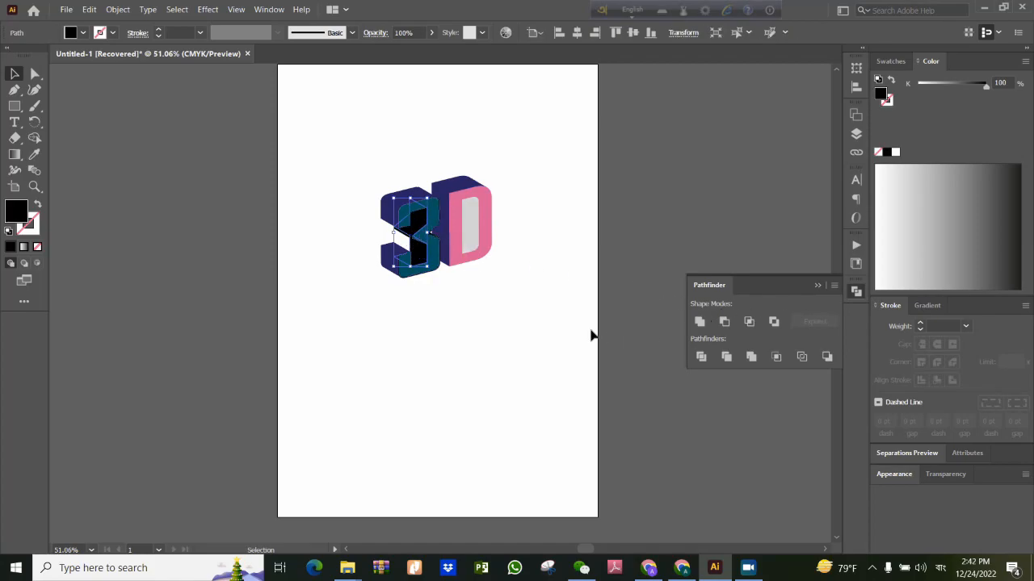
- Fill the united inner sides of the 3 with a light grey of K=23
left_click(528, 326)
left_click(428, 270)
left_click(73, 34)
left_click(915, 170)
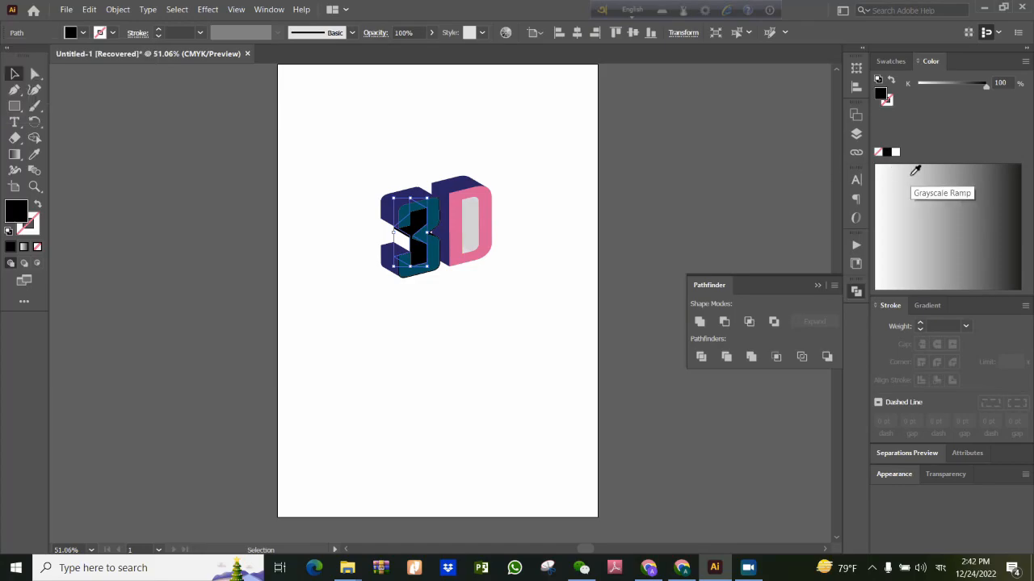
left_click(909, 175)
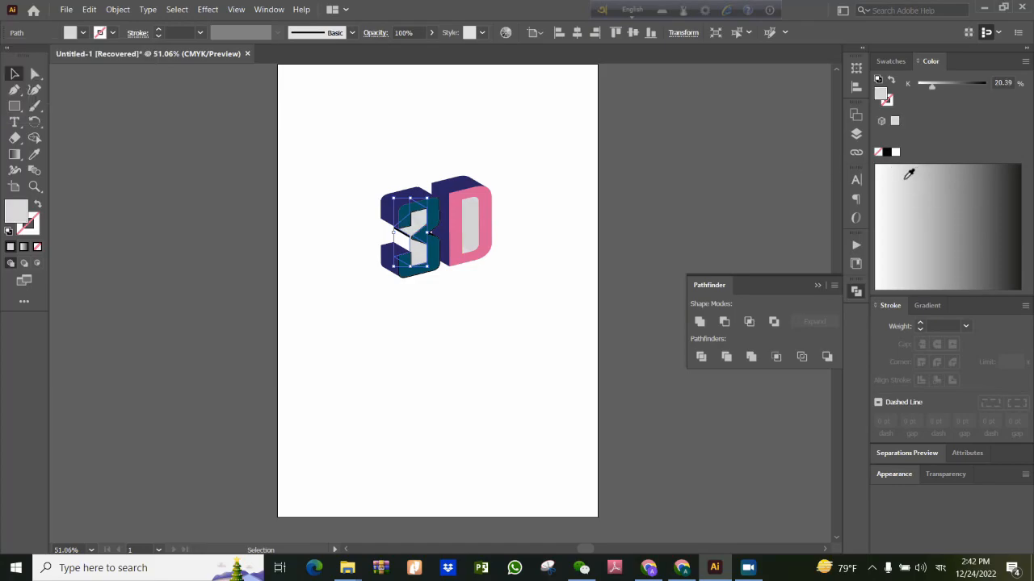
left_click(939, 175)
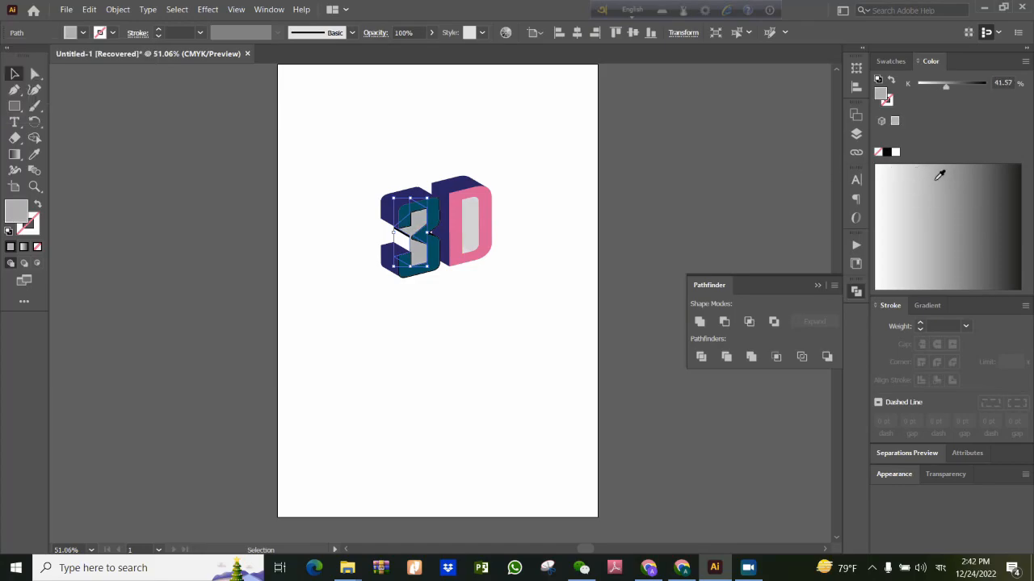
left_click_drag(945, 86, 931, 88)
left_click(550, 257)
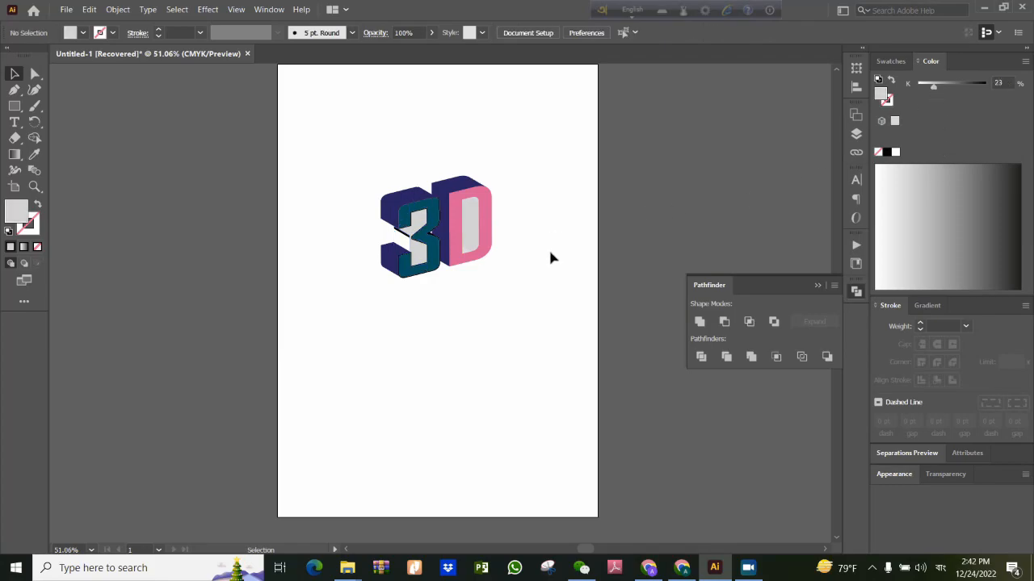
- Fill the small remaining black face at the 3's middle notch with a grey of K=27.06
left_click(407, 239)
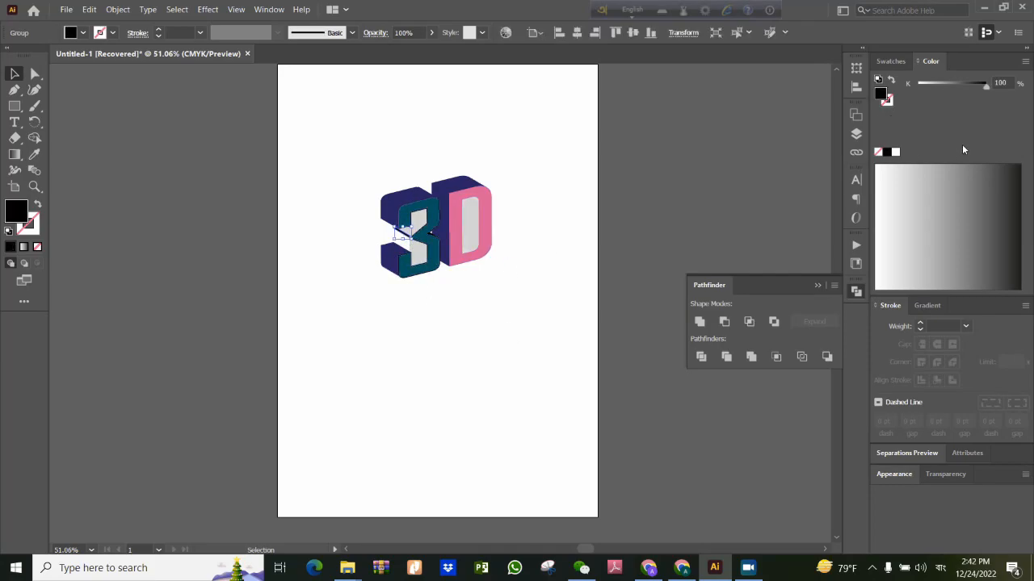
left_click(917, 171)
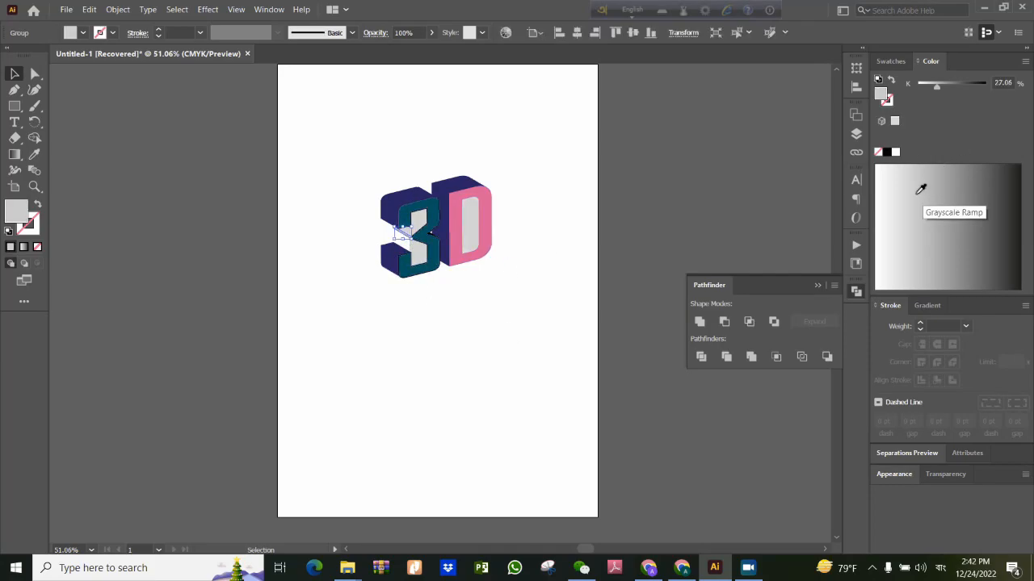
left_click(608, 233)
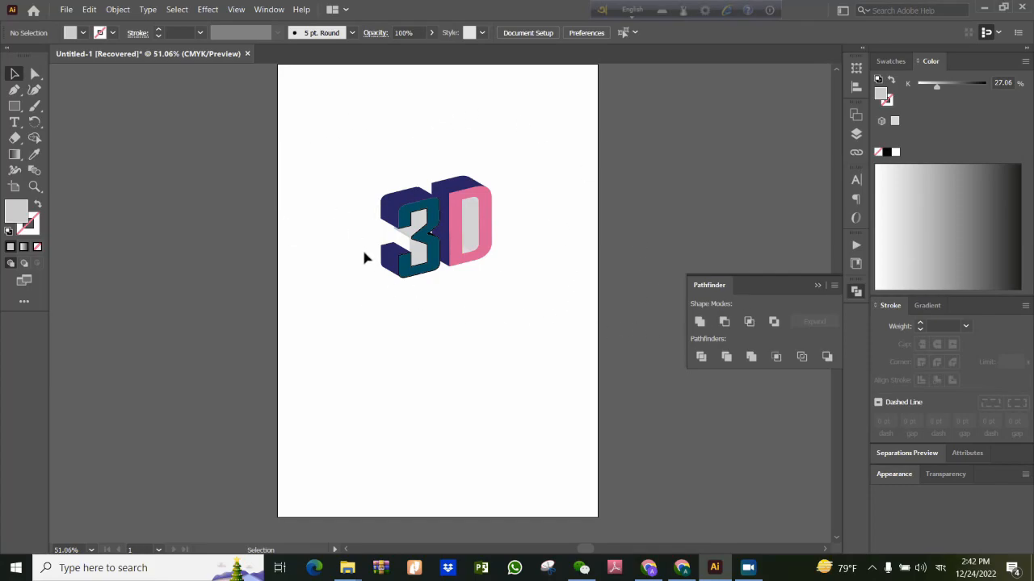
- Draw a rectangle about 170 mm wide and 155 mm high covering the 3D text on the artboard's upper half
left_click(18, 111)
right_click(18, 110)
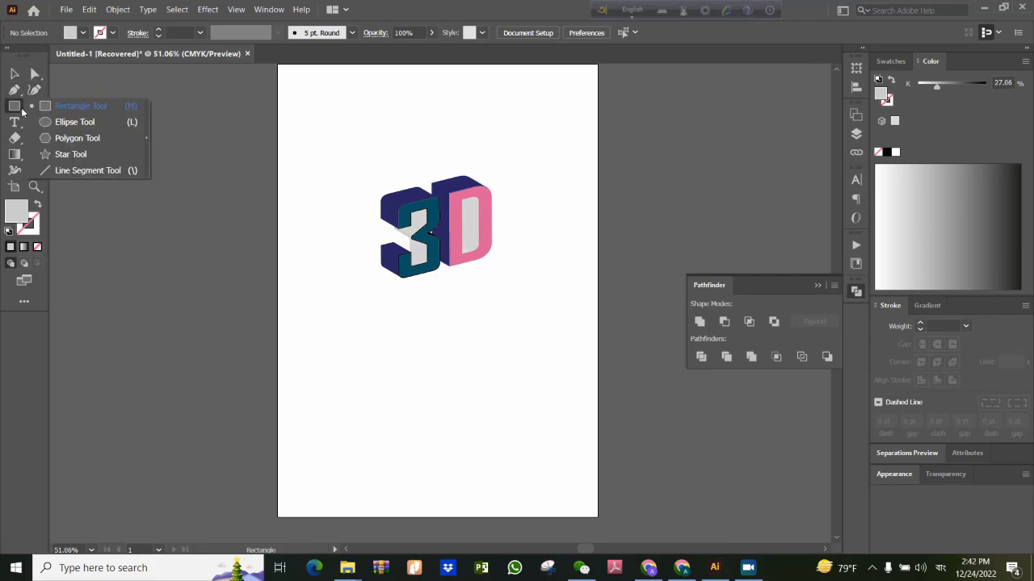
left_click(82, 109)
mouse_move(312, 110)
left_mouse_down()
mouse_move(491, 314)
mouse_move(567, 365)
mouse_move(572, 345)
left_mouse_up()
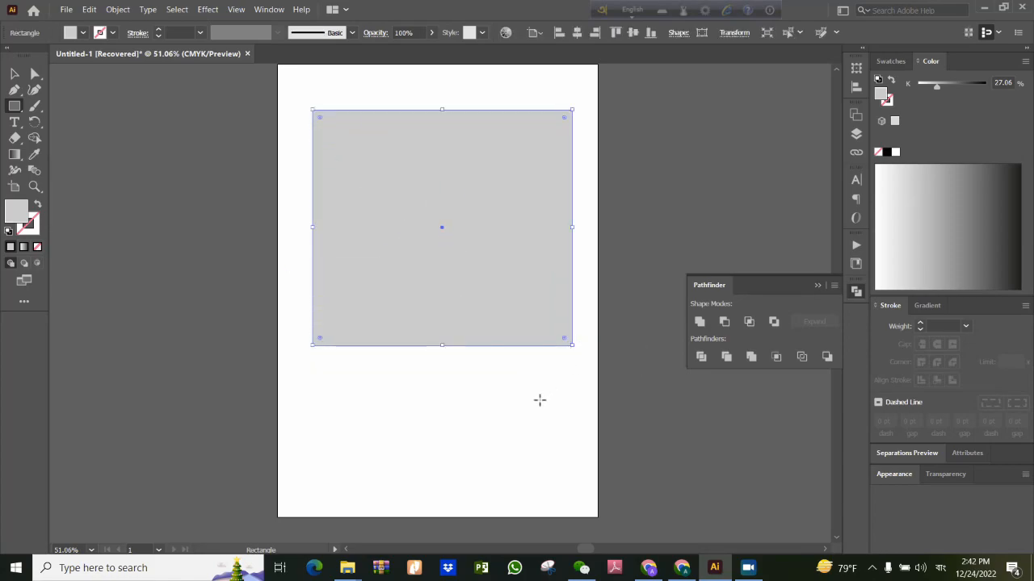
- Switch the workspace from Printing and Proofing to Essentials
left_click(819, 286)
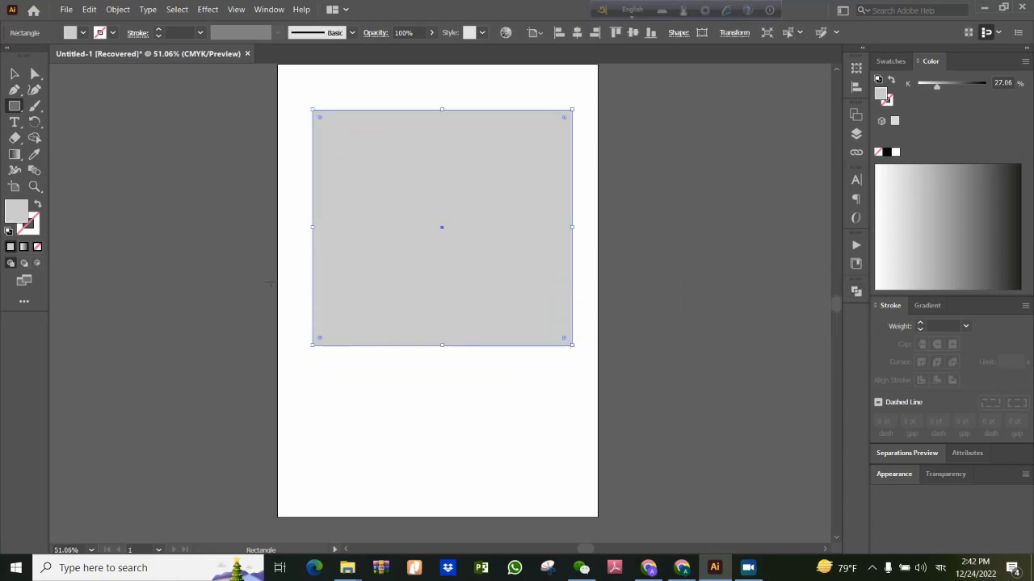
left_click(927, 306)
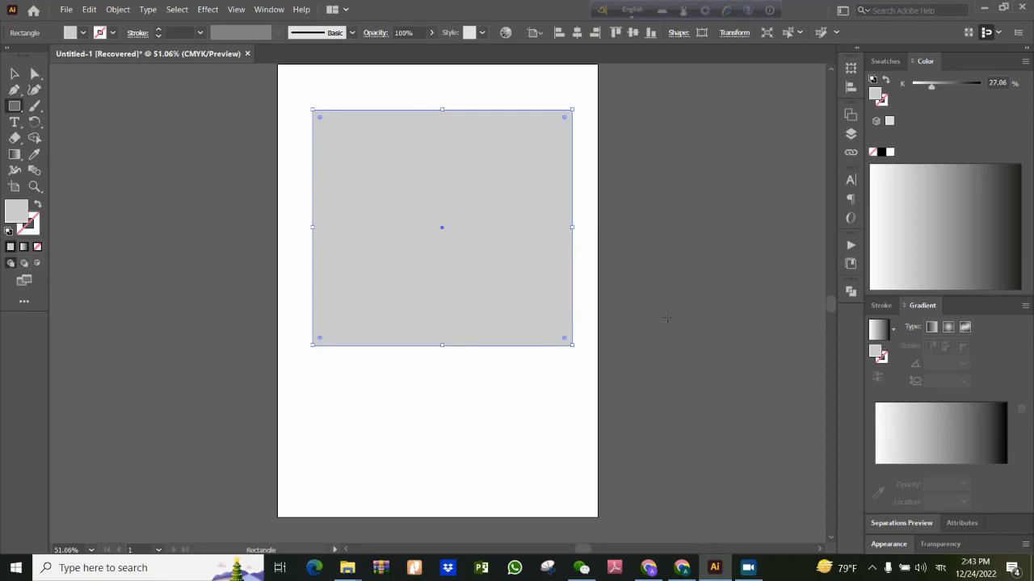
left_click(843, 9)
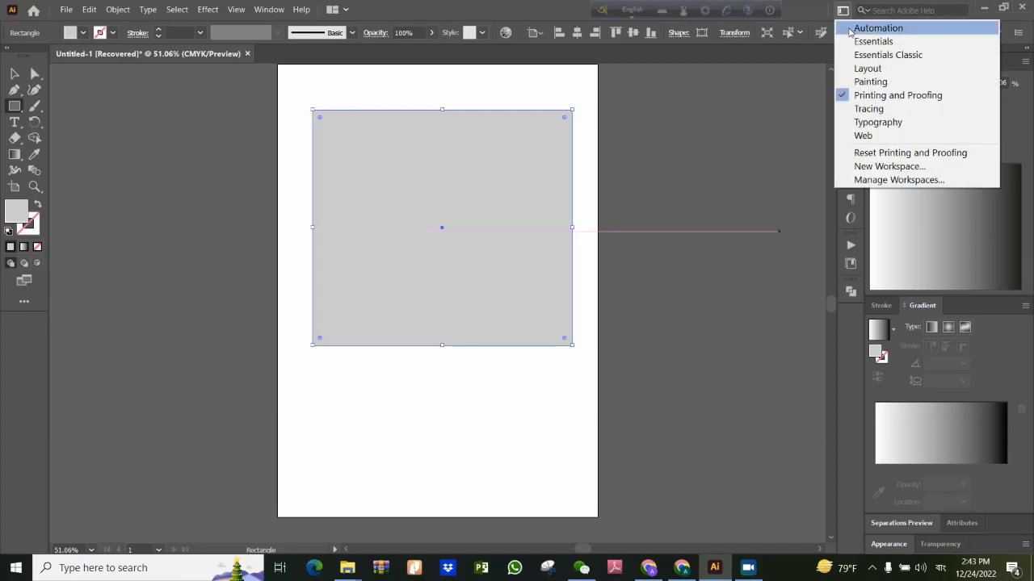
left_click(863, 43)
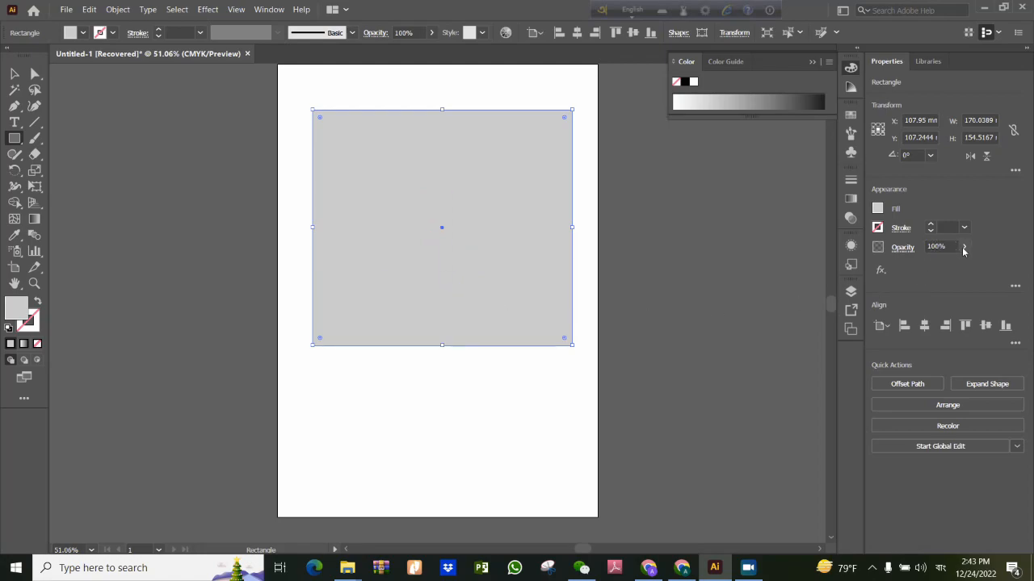
- Set the rectangle's opacity to 50%
left_click(931, 248)
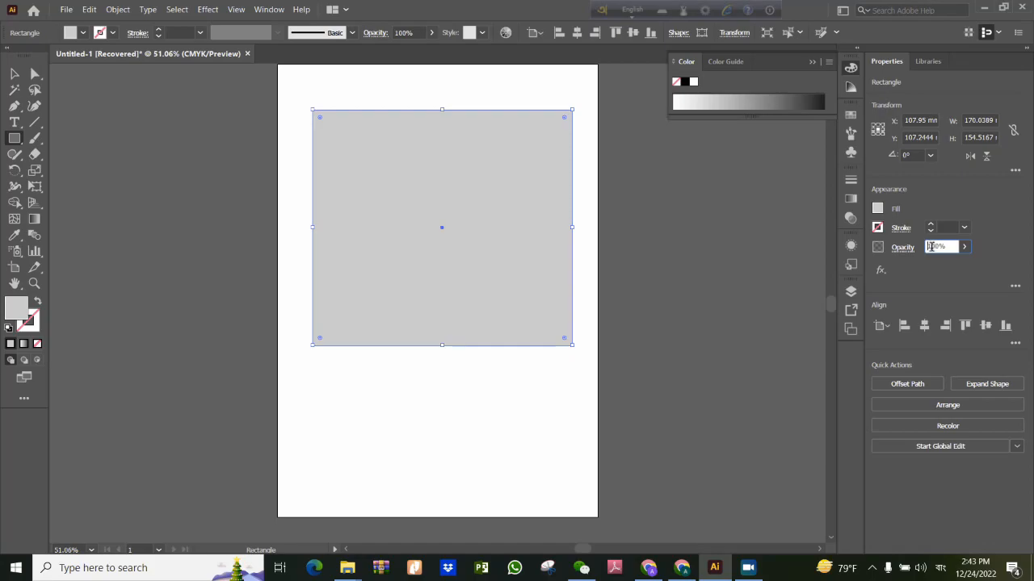
type("50")
key("BackSpace")
key("BackSpace")
key("BackSpace")
key("BackSpace")
key("BackSpace")
key("BackSpace")
type("50")
key("Return")
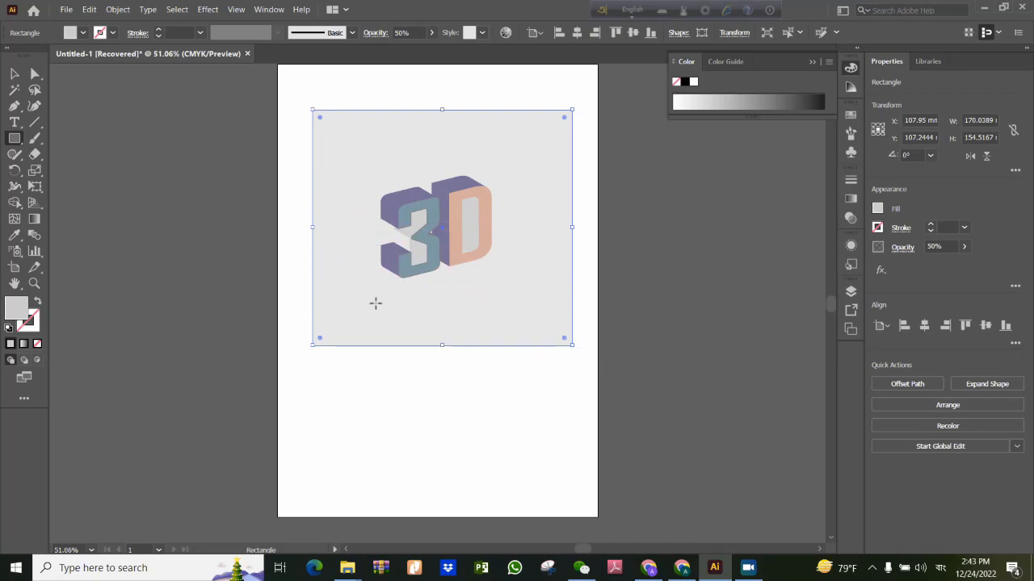
- Fill the semi-transparent rectangle with the medium blue swatch, without creating another rectangle
left_click(878, 209)
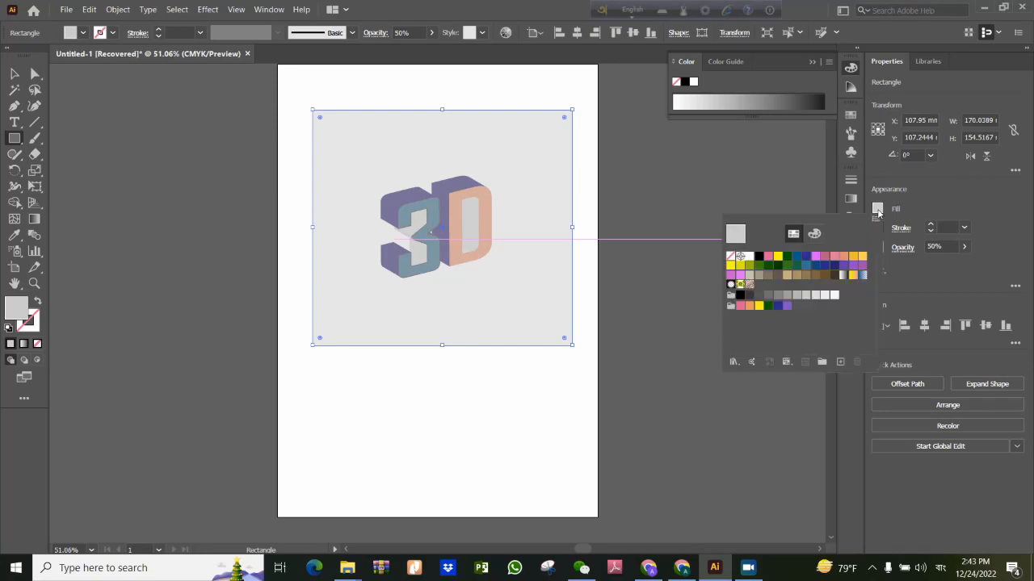
left_click(797, 258)
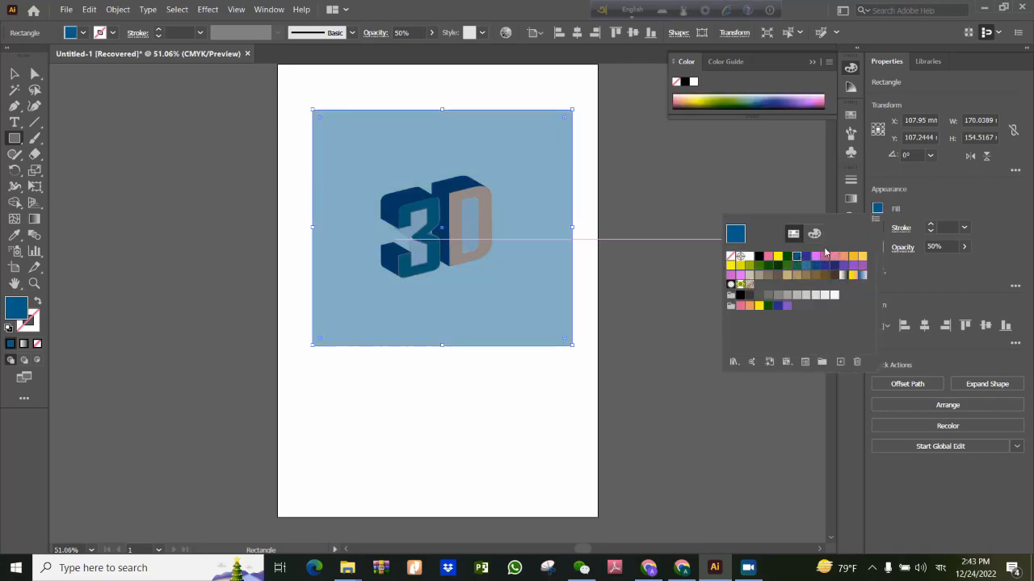
left_click(442, 391)
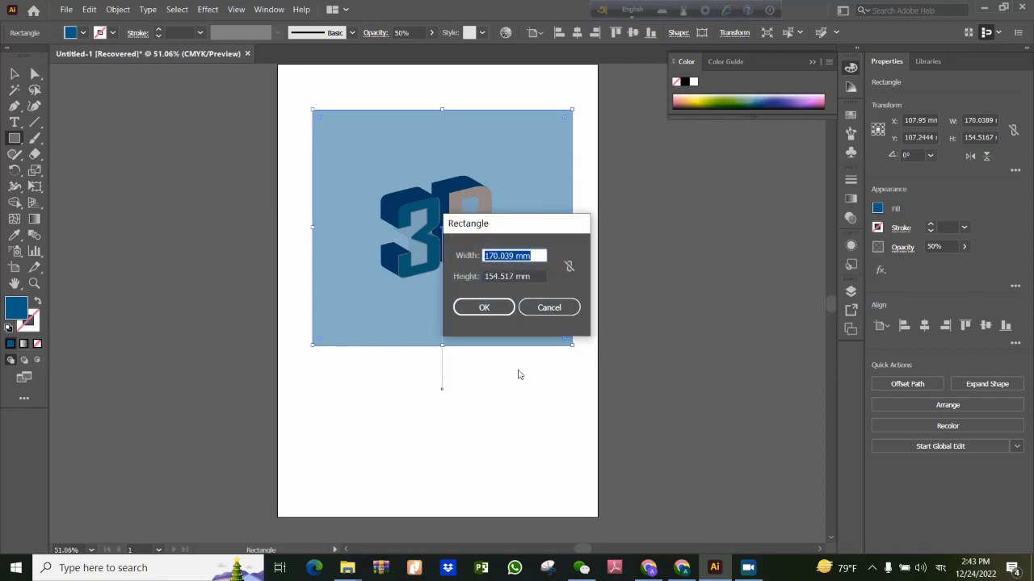
left_click(561, 314)
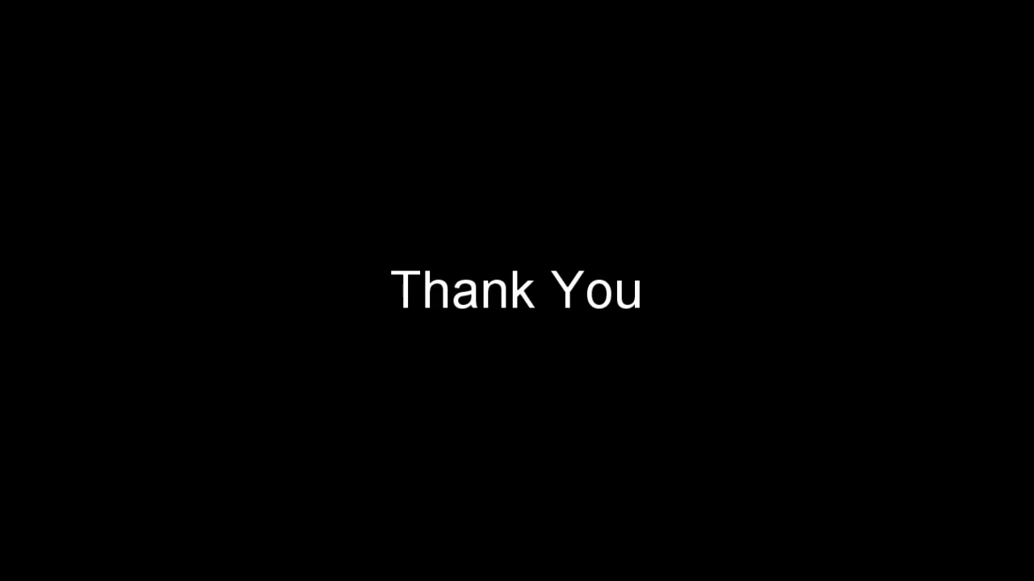